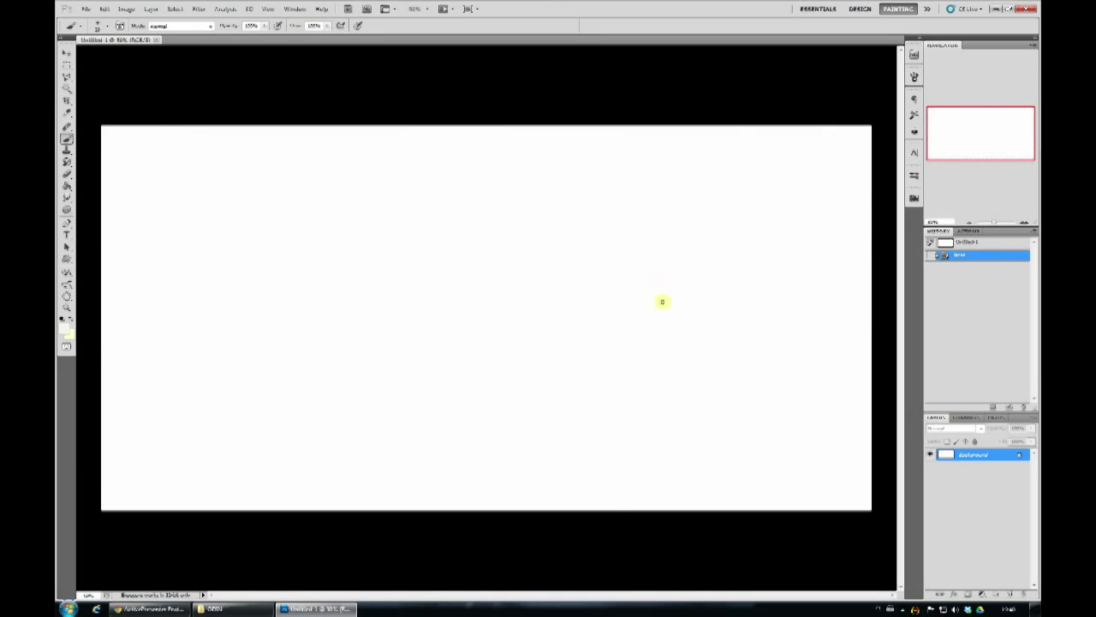
- Add a new layer, pick a sketching brush preset and set the painting colour
key("ctrl+shift+alt+n")
right_click(653, 249)
double_click(739, 436)
key("i")
left_click(65, 329)
key("Escape")
key("b")
right_click(616, 242)
- Sketch the egg-shaped head outline and the robe's shoulder lines
left_click_drag(445, 214, 467, 298)
mouse_move(477, 307)
left_mouse_down()
mouse_move(512, 287)
mouse_move(482, 300)
left_mouse_up()
mouse_move(461, 178)
left_mouse_down()
mouse_move(490, 172)
mouse_move(524, 206)
left_mouse_up()
right_click(543, 225)
left_click_drag(531, 274, 522, 320)
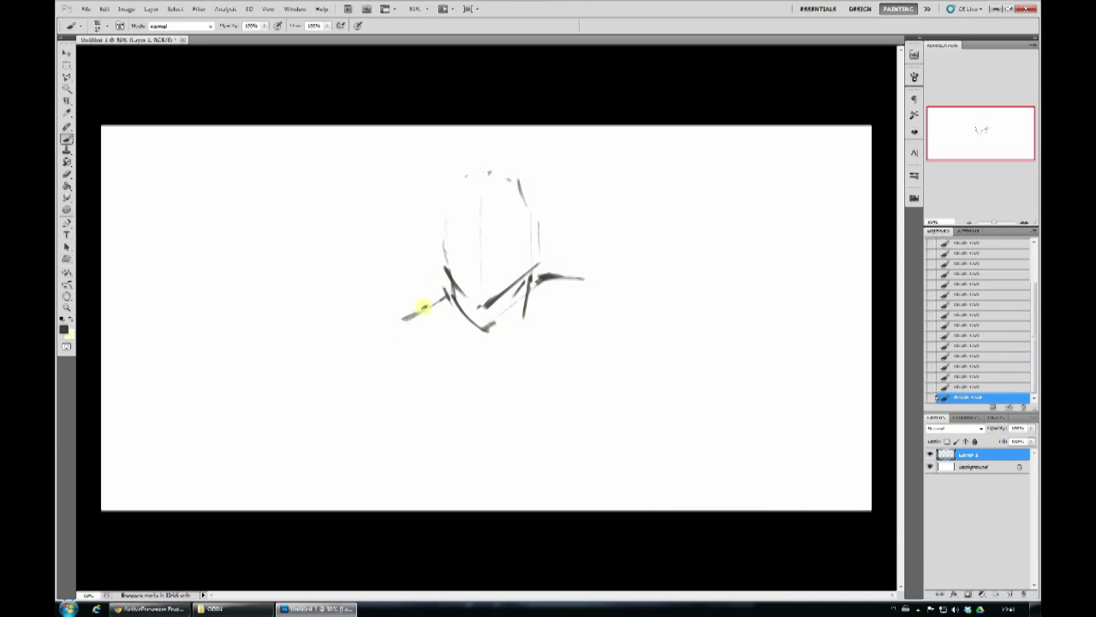
left_click_drag(618, 372, 567, 457)
left_click_drag(481, 420, 487, 451)
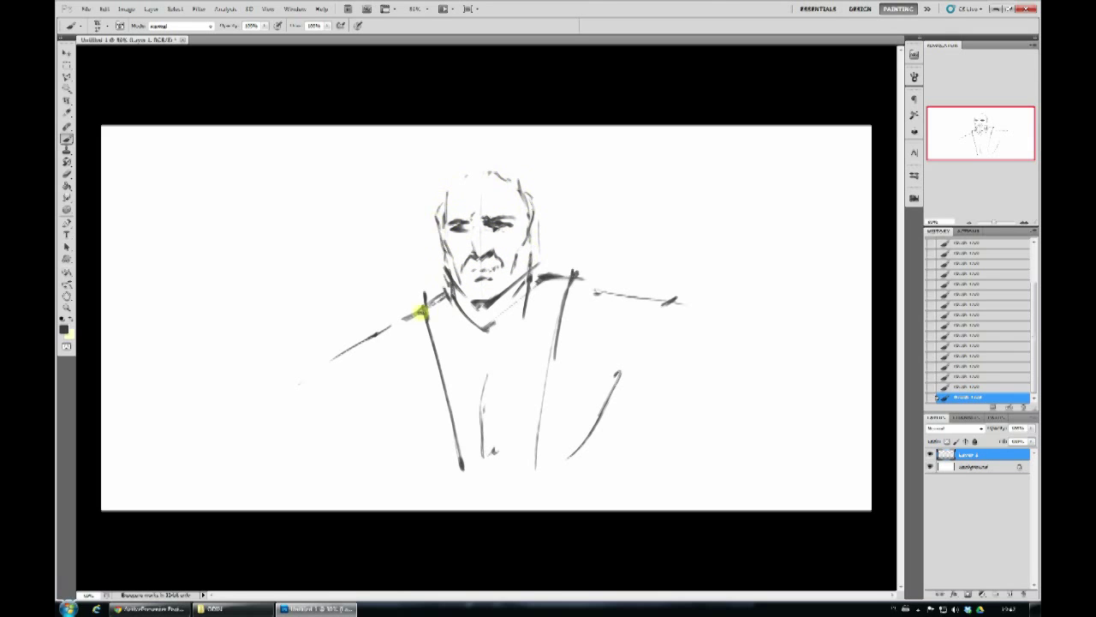
- Sketch vertical folds across the robe and the left arm, then add a new layer
left_click_drag(421, 313, 411, 446)
left_click_drag(599, 282, 569, 428)
left_click_drag(522, 282, 484, 433)
left_click_drag(655, 295, 608, 436)
mouse_move(360, 326)
left_mouse_down()
mouse_move(380, 380)
mouse_move(334, 492)
left_mouse_up()
key("ctrl+shift+n")
- Fill the robe with thick grey strokes and darken the lower robe with a large soft brush
key("Return")
right_click(623, 284)
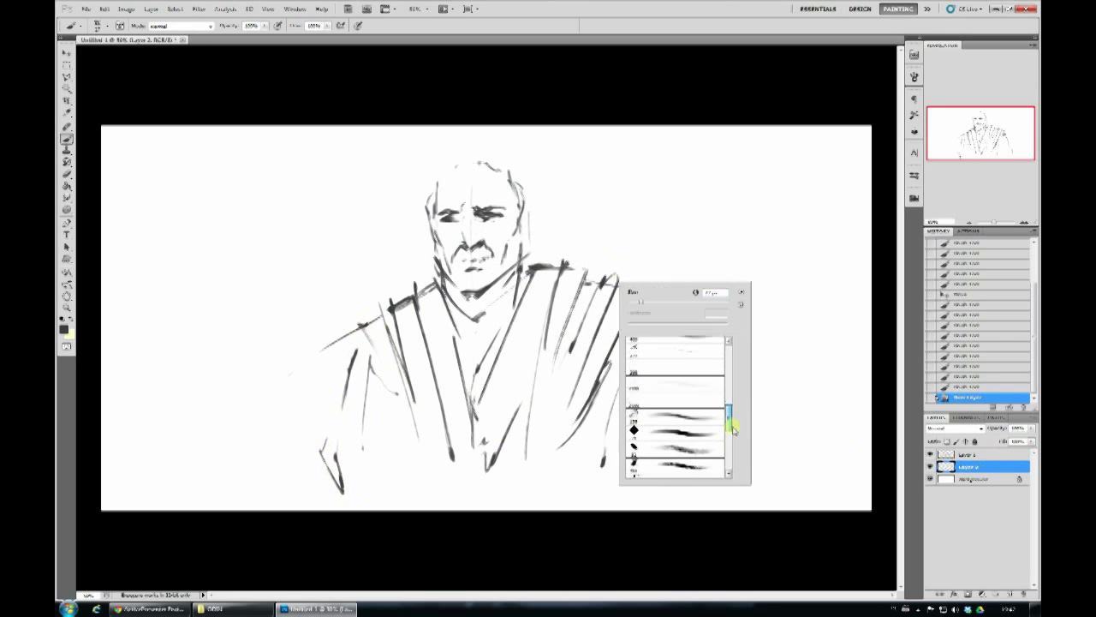
mouse_move(480, 415)
left_mouse_down()
mouse_move(518, 323)
mouse_move(460, 368)
mouse_move(485, 384)
mouse_move(636, 337)
mouse_move(507, 342)
mouse_move(543, 283)
mouse_move(587, 297)
mouse_move(465, 177)
mouse_move(482, 196)
mouse_move(355, 465)
mouse_move(462, 443)
mouse_move(676, 477)
mouse_move(359, 519)
left_mouse_up()
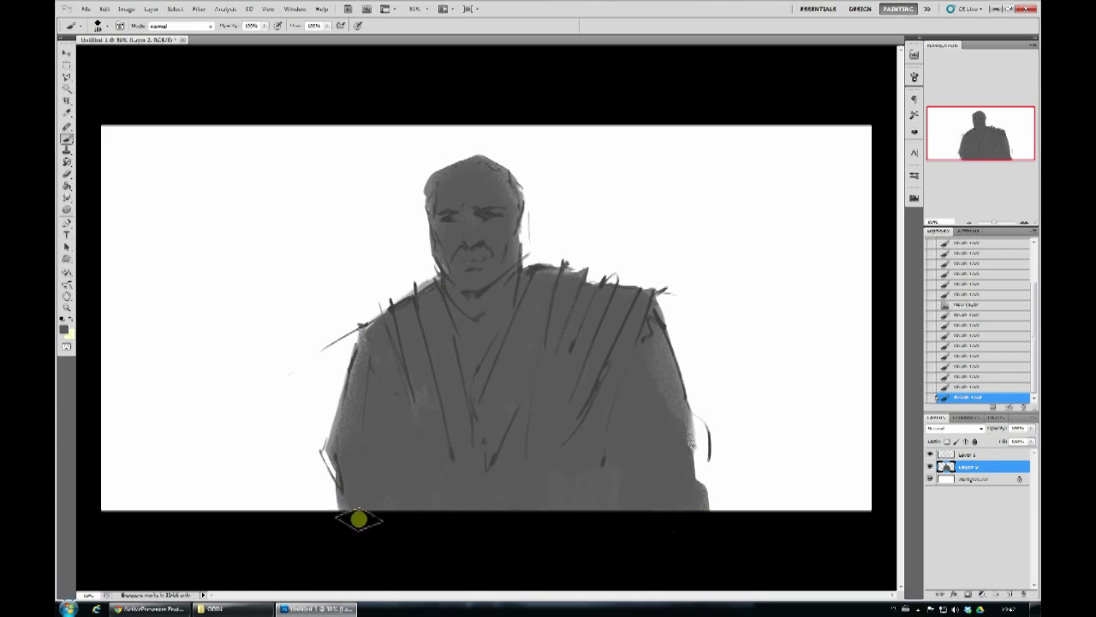
right_click(591, 296)
double_click(700, 436)
left_click_drag(343, 480, 556, 522)
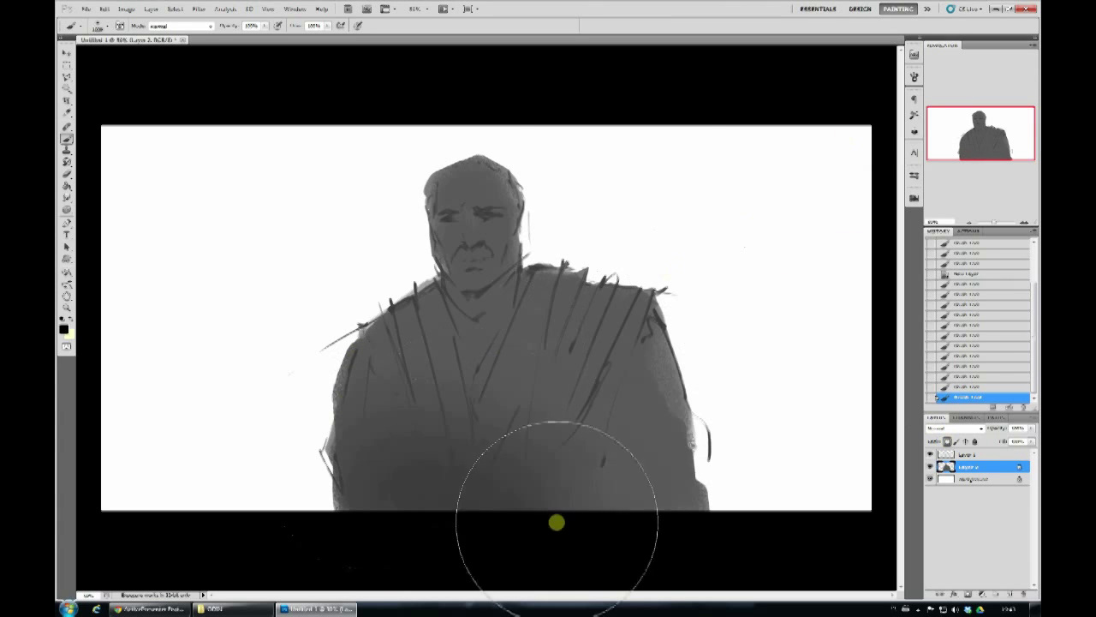
- Shade the robe's right side with dark soft strokes, switching shading brushes
right_click(665, 233)
left_click_drag(778, 342, 777, 387)
double_click(728, 390)
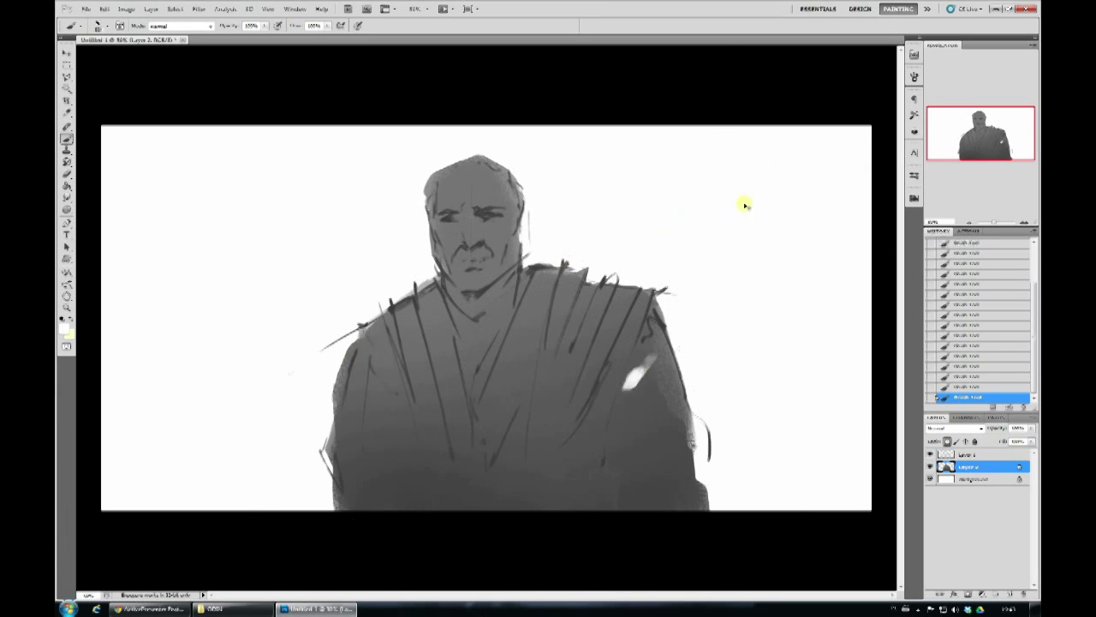
left_click_drag(609, 433, 656, 294)
right_click(673, 343)
right_click(705, 313)
double_click(770, 442)
mouse_move(634, 496)
left_mouse_down()
mouse_move(670, 379)
mouse_move(678, 463)
left_mouse_up()
right_click(734, 308)
right_click(685, 350)
double_click(728, 445)
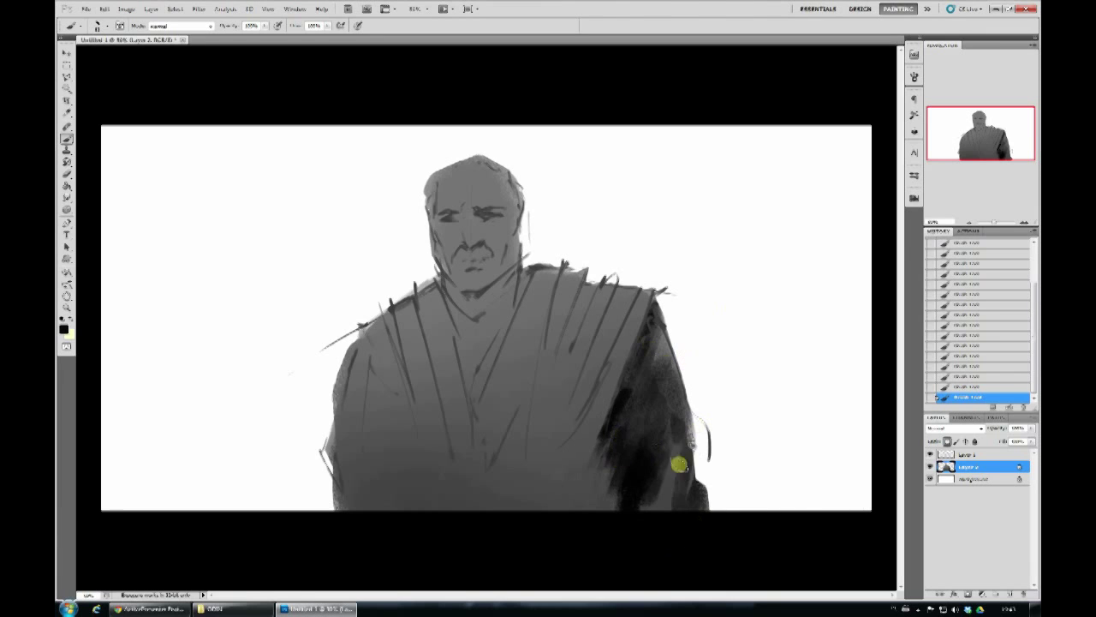
- Darken the robe's left side and neck and paint a textured centre stripe
left_click_drag(402, 343, 384, 472)
left_click_drag(483, 377, 487, 519)
right_click(536, 271)
double_click(599, 360)
mouse_move(479, 343)
left_mouse_down()
mouse_move(514, 281)
mouse_move(471, 436)
left_mouse_up()
- Lighten the robe's left and right front panels and darken the upper chest
left_click_drag(437, 287, 402, 424)
left_click_drag(548, 420, 588, 277)
mouse_move(591, 445)
left_mouse_down()
mouse_move(550, 264)
mouse_move(565, 380)
left_mouse_up()
left_click_drag(571, 284, 609, 396)
mouse_move(419, 331)
left_mouse_down()
mouse_move(416, 348)
mouse_move(368, 376)
left_mouse_up()
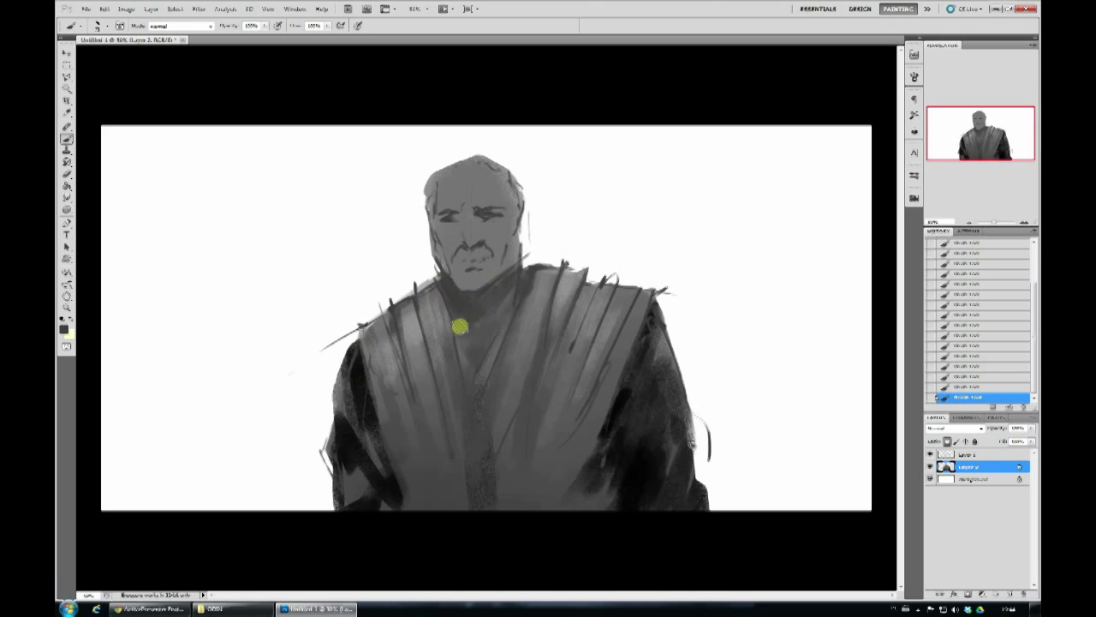
left_click_drag(460, 326, 446, 253)
- Lighten the face and brighten the forehead with bright strokes
right_click(533, 183)
right_click(665, 142)
mouse_move(480, 172)
left_mouse_down()
mouse_move(462, 191)
mouse_move(466, 214)
left_mouse_up()
right_click(569, 239)
left_click_drag(688, 314, 680, 396)
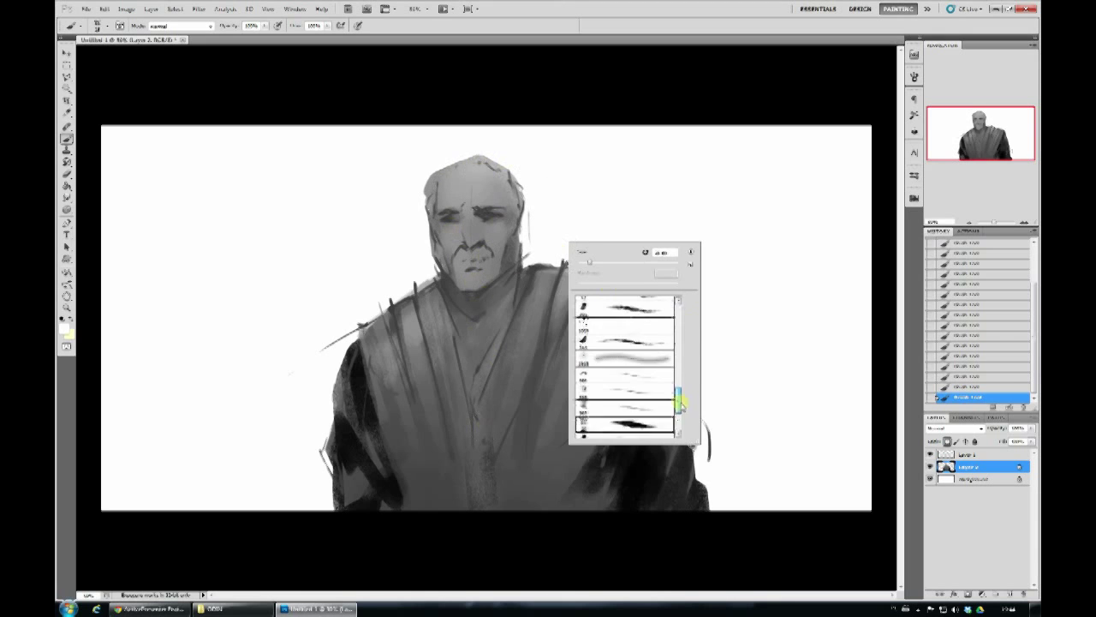
key("Return")
left_click_drag(476, 168, 474, 206)
right_click(494, 168)
key("Return")
right_click(505, 172)
key("Return")
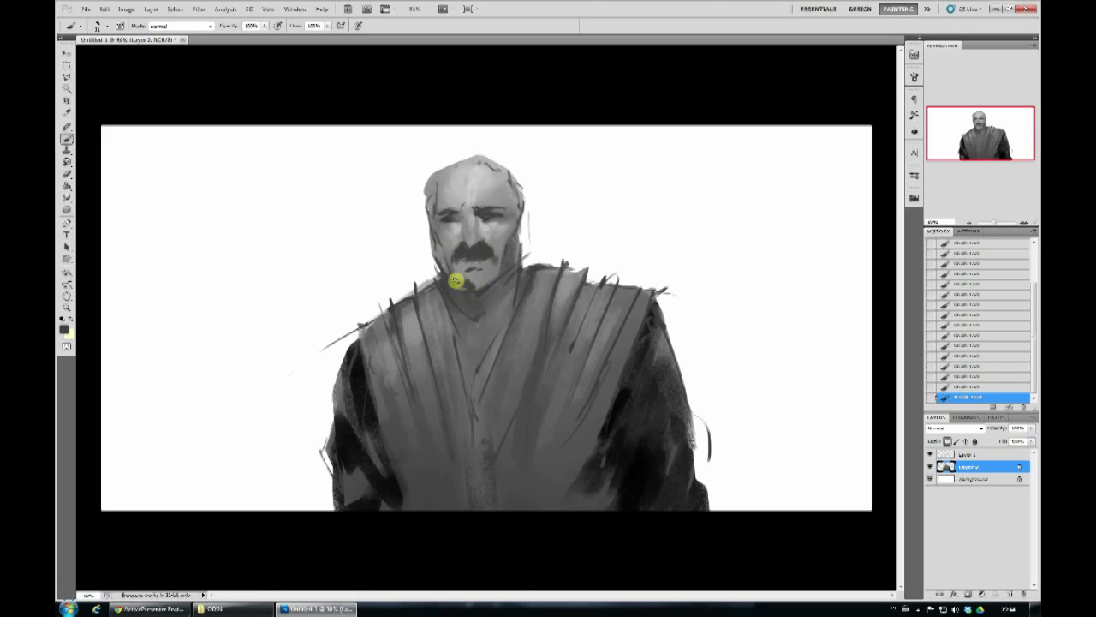
- Merge the sketch down, paint a dark beard, and start hair strands on a new layer
key("ctrl+e")
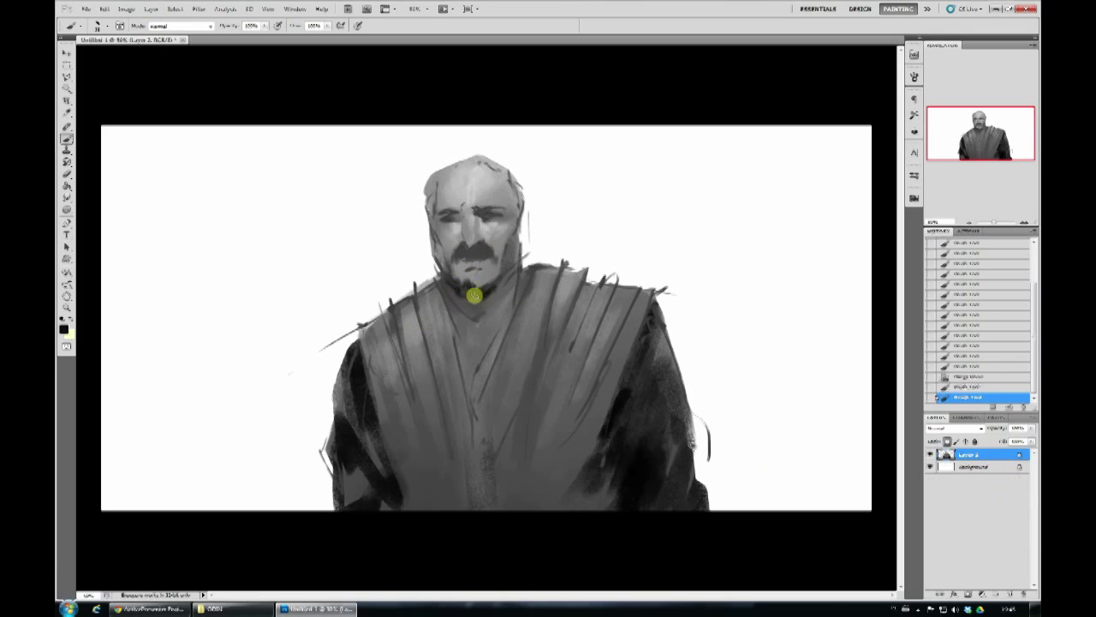
mouse_move(470, 276)
left_mouse_down()
mouse_move(453, 245)
mouse_move(496, 273)
left_mouse_up()
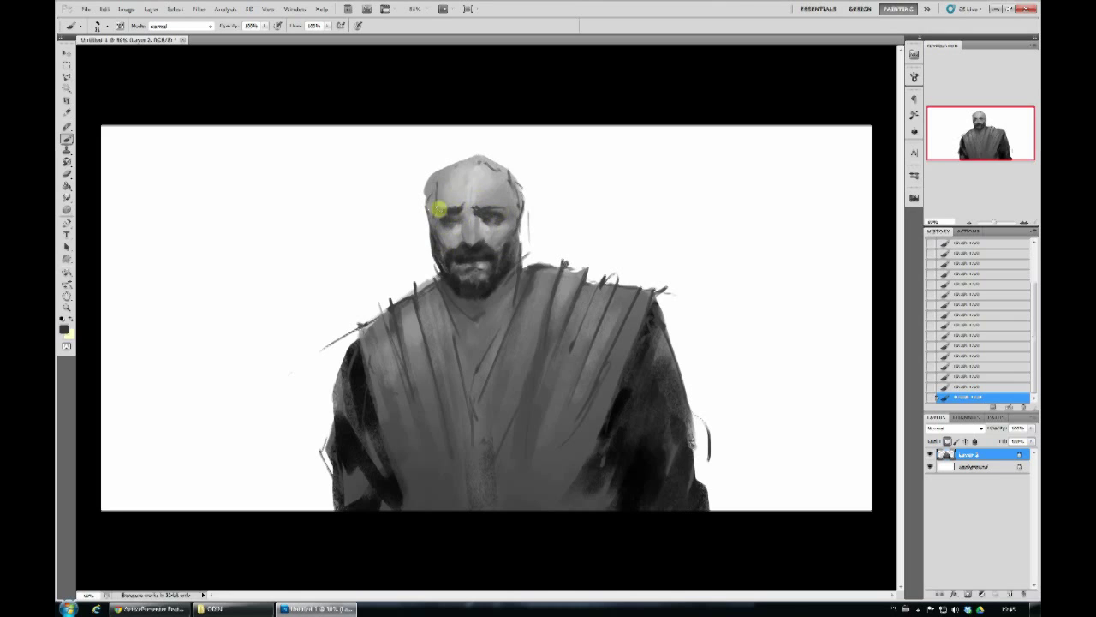
right_click(499, 205)
left_click(502, 198)
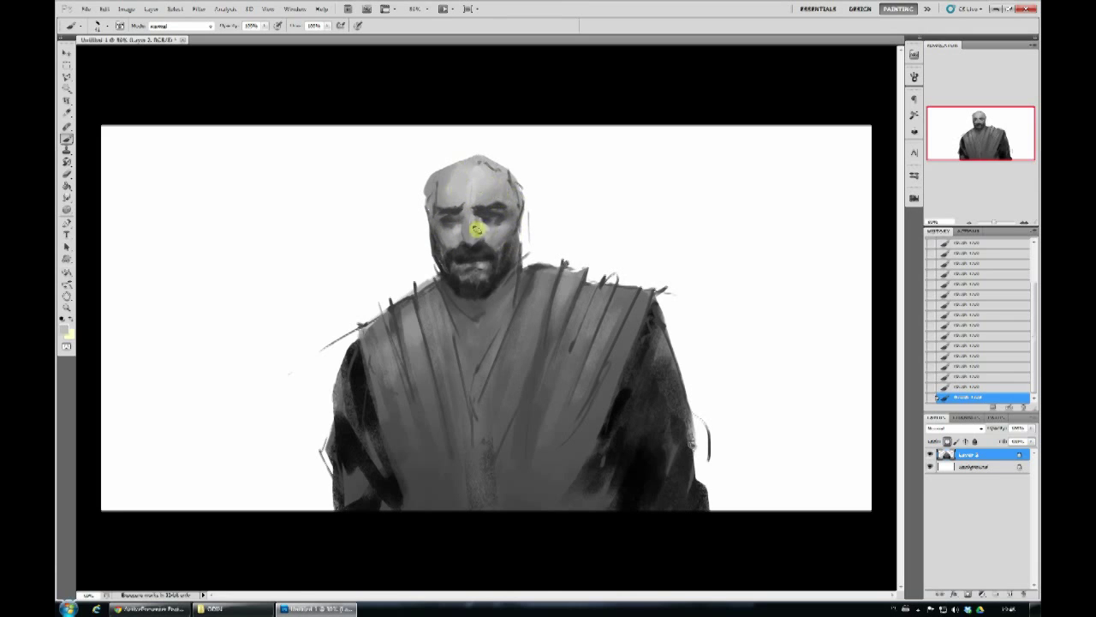
key("ctrl+shift+alt+n")
left_click_drag(435, 182, 434, 346)
- Paint long dark hair strands down both sides of the head
left_click_drag(438, 283, 438, 350)
left_click_drag(517, 343, 518, 210)
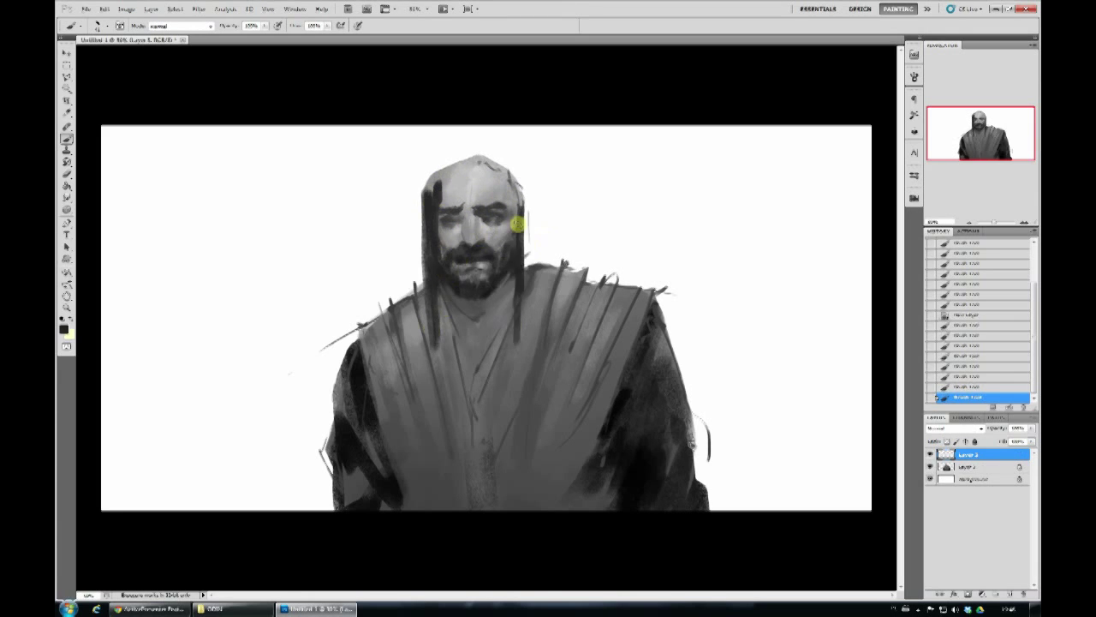
left_click_drag(518, 272, 518, 188)
right_click(536, 227)
scroll(649, 380, "down", 3)
key("Return")
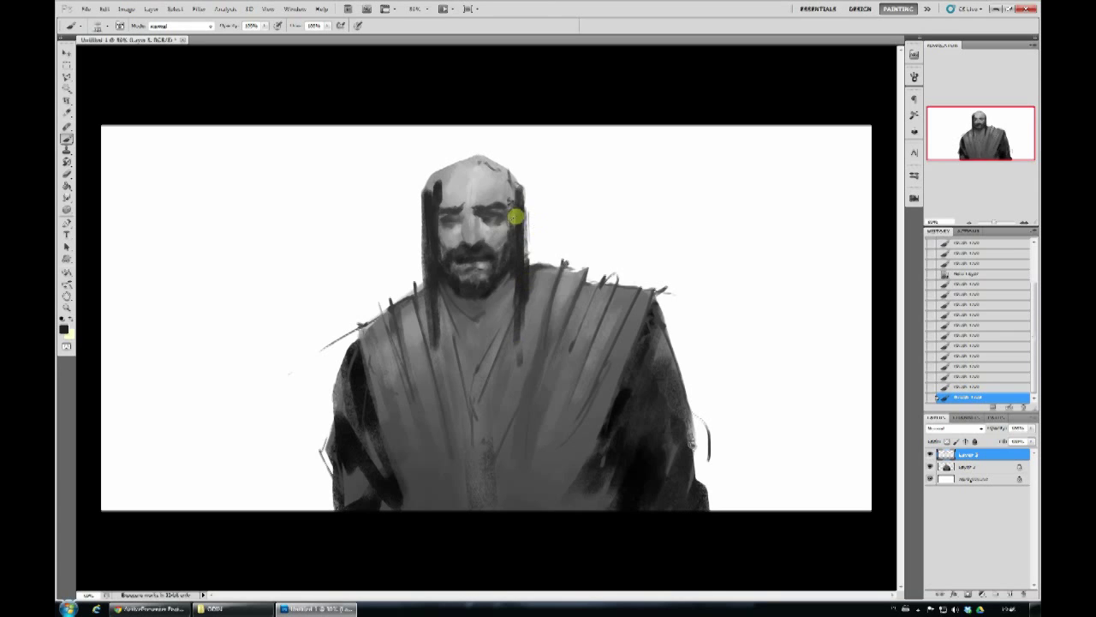
- Paint dark hair across the top of the head and darken its right side
right_click(493, 176)
double_click(588, 274)
mouse_move(475, 158)
left_mouse_down()
mouse_move(432, 184)
mouse_move(488, 196)
left_mouse_up()
right_click(488, 195)
key("Return")
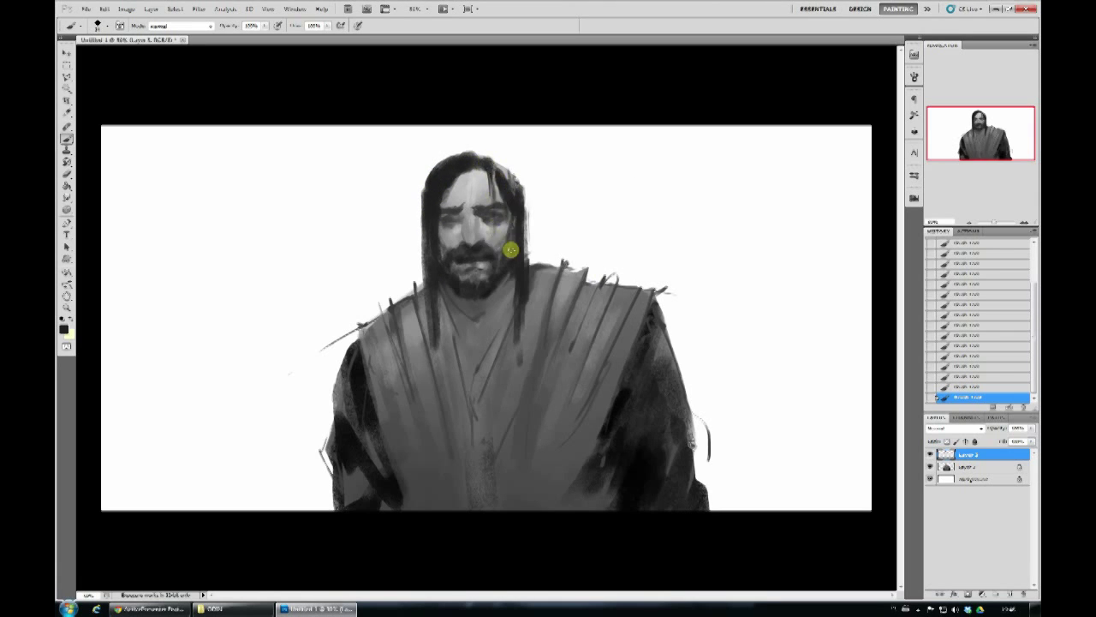
right_click(514, 167)
key("Return")
left_click_drag(512, 163, 515, 237)
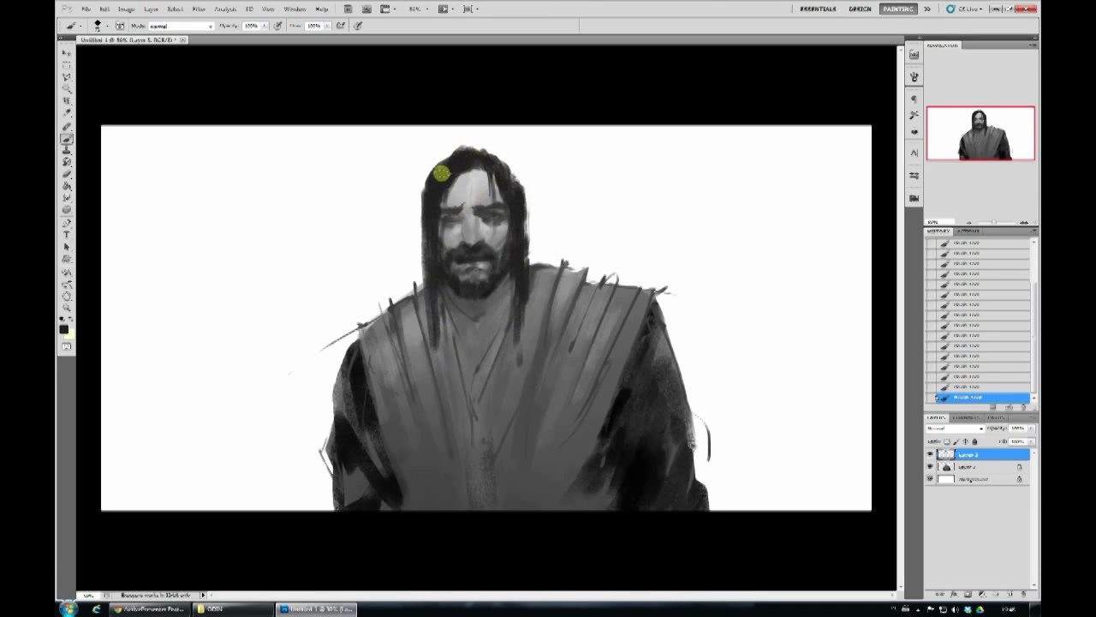
- Cycle through brush presets and add vertical strokes across the lower robe
right_click(516, 177)
key("Return")
right_click(493, 194)
key("Return")
right_click(478, 161)
key("Return")
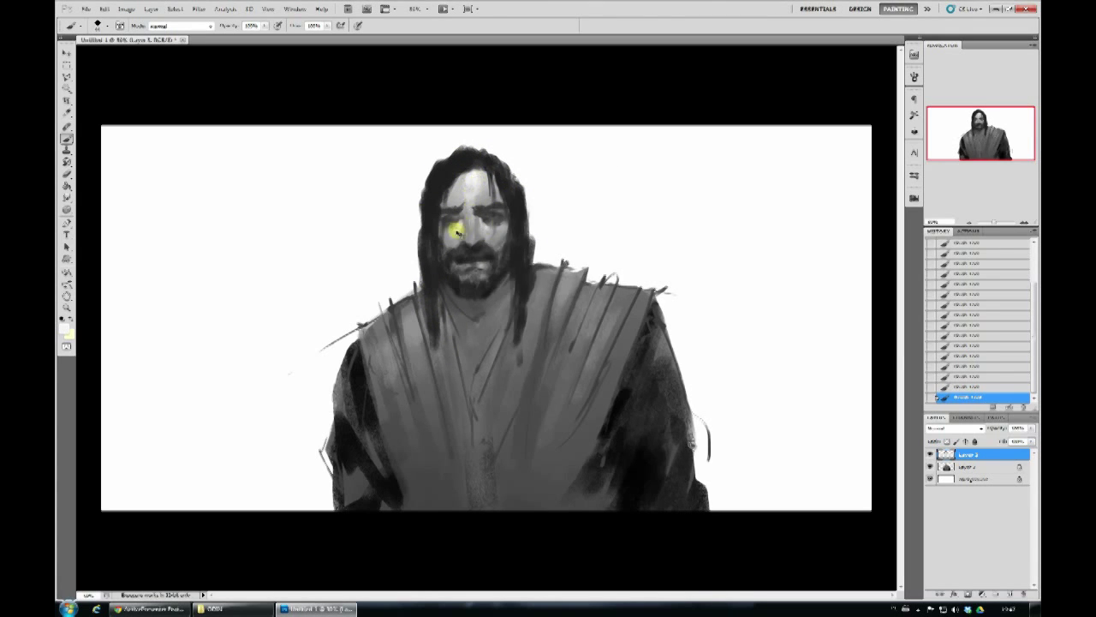
right_click(514, 291)
key("Return")
right_click(476, 325)
key("Return")
right_click(524, 283)
key("Return")
mouse_move(520, 314)
left_mouse_down()
mouse_move(431, 384)
mouse_move(480, 479)
mouse_move(593, 437)
mouse_move(611, 367)
mouse_move(582, 300)
left_mouse_up()
- Merge the hair layer and smudge-soften the right shoulder and left robe edges
key("ctrl+e")
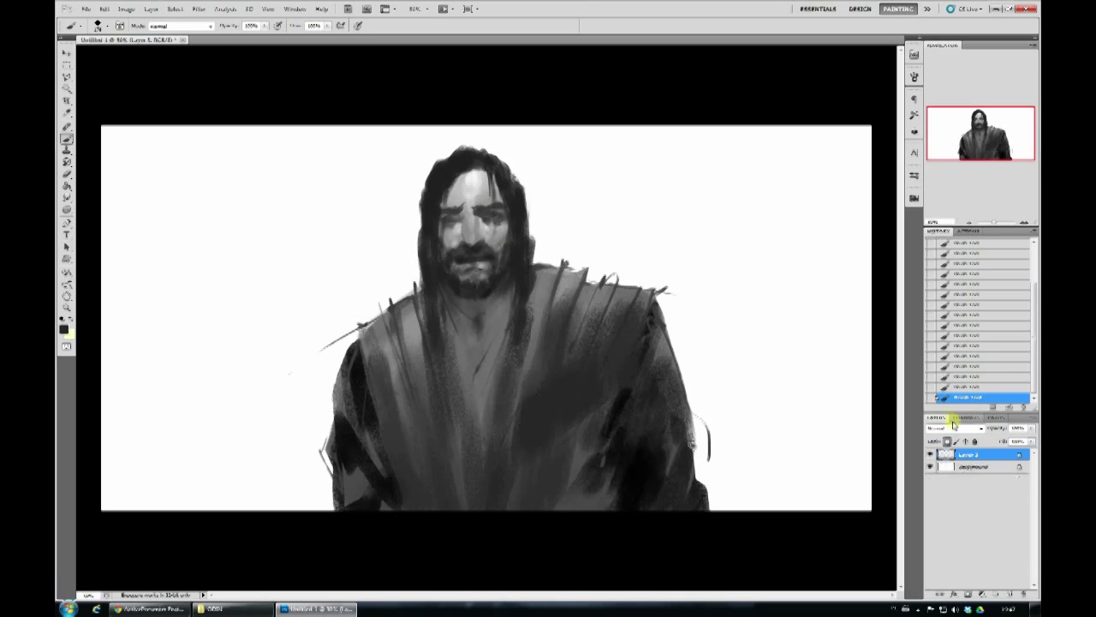
key("r")
mouse_move(683, 289)
left_mouse_down()
mouse_move(683, 337)
mouse_move(666, 311)
mouse_move(694, 384)
mouse_move(695, 479)
left_mouse_up()
mouse_move(330, 512)
left_mouse_down()
mouse_move(331, 343)
mouse_move(548, 257)
mouse_move(416, 257)
left_mouse_up()
- Darken the robe's right side and the chest below the beard
key("b")
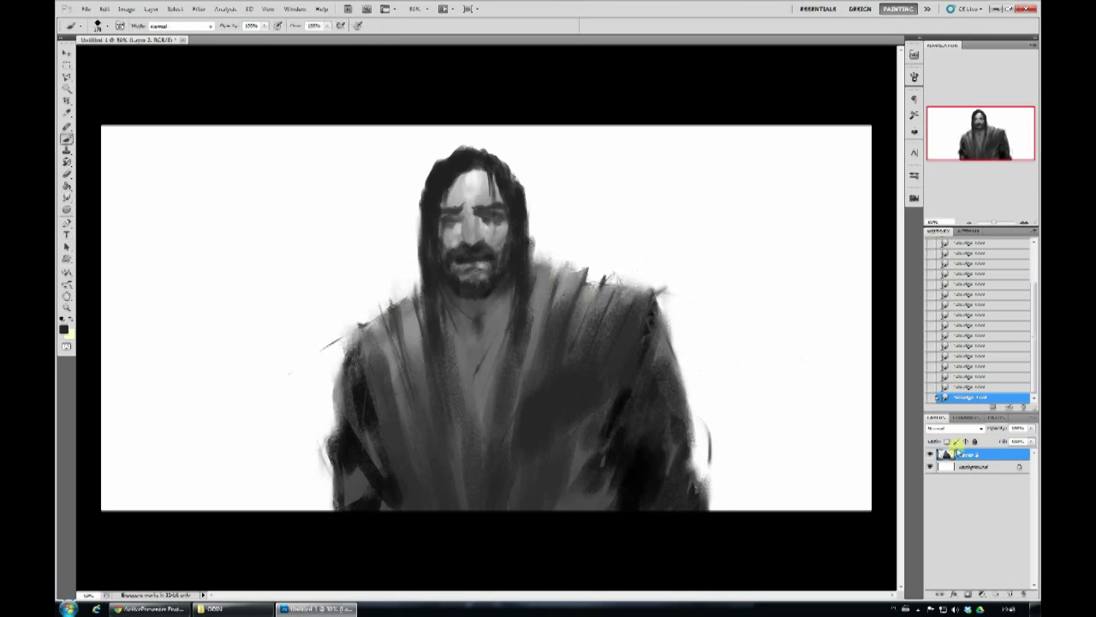
right_click(789, 473)
scroll(759, 441, "down", 3)
mouse_move(656, 453)
left_mouse_down()
mouse_move(594, 457)
mouse_move(550, 408)
mouse_move(377, 299)
left_mouse_up()
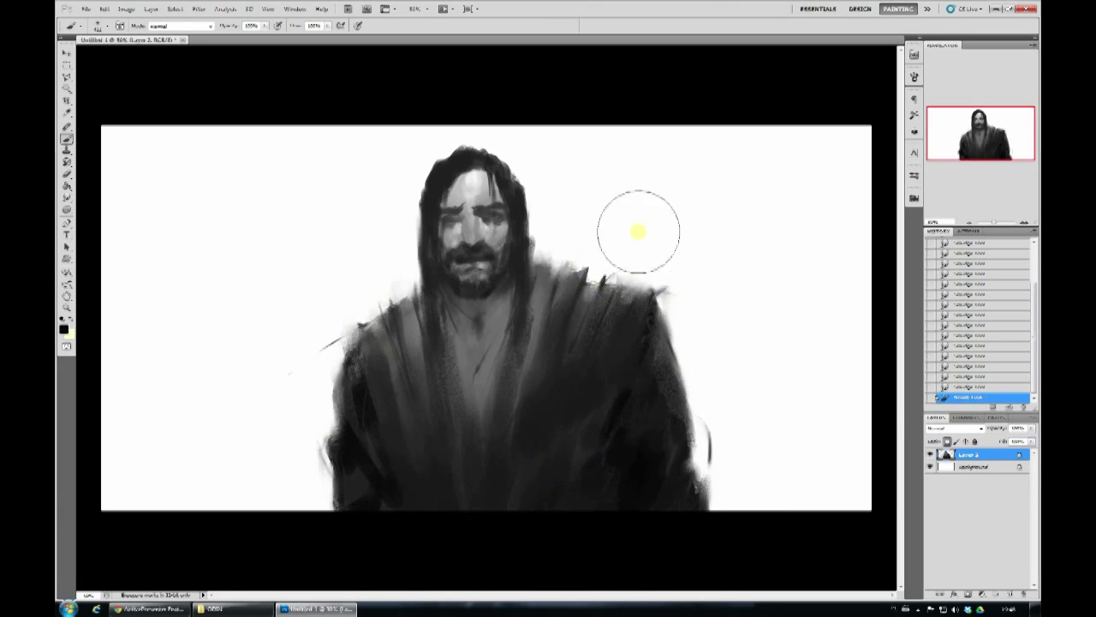
right_click(570, 434)
scroll(702, 445, "down", 3)
left_click(514, 331)
mouse_move(453, 303)
left_mouse_down()
mouse_move(492, 305)
mouse_move(479, 343)
left_mouse_up()
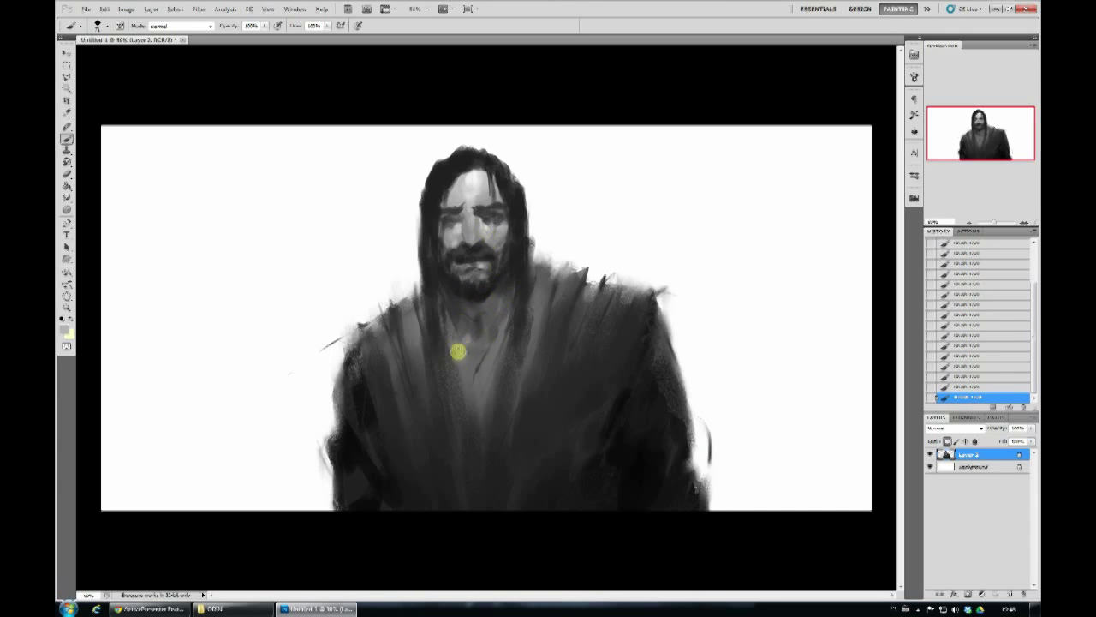
- Sample a dark grey, darken the chest and adjoining robe, and brighten the forehead
left_click(478, 354, "alt")
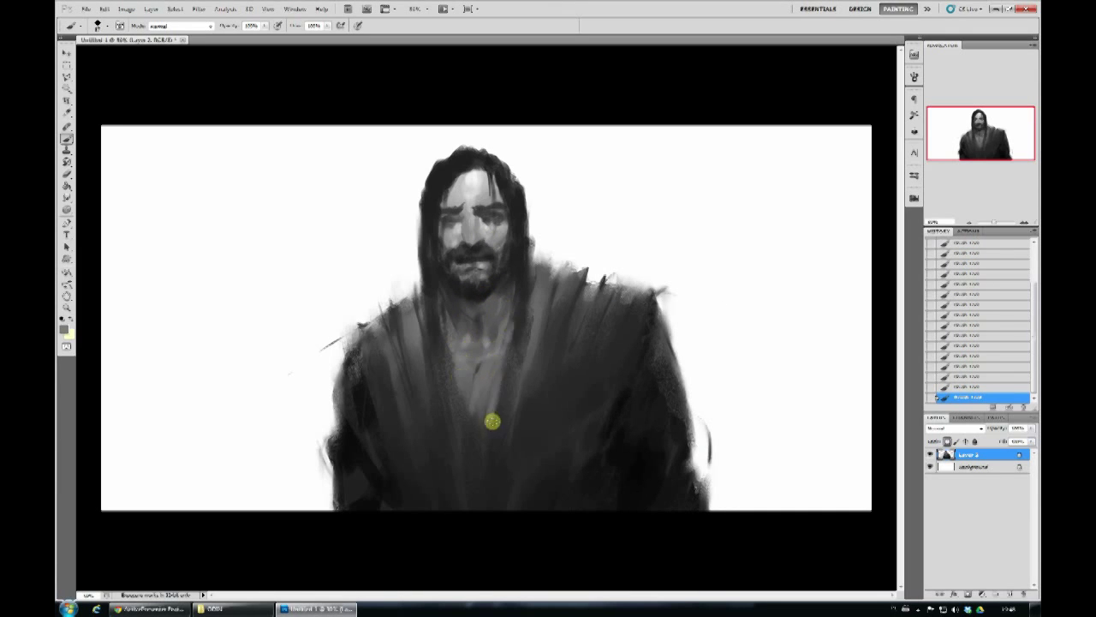
right_click(488, 355)
left_click(477, 451)
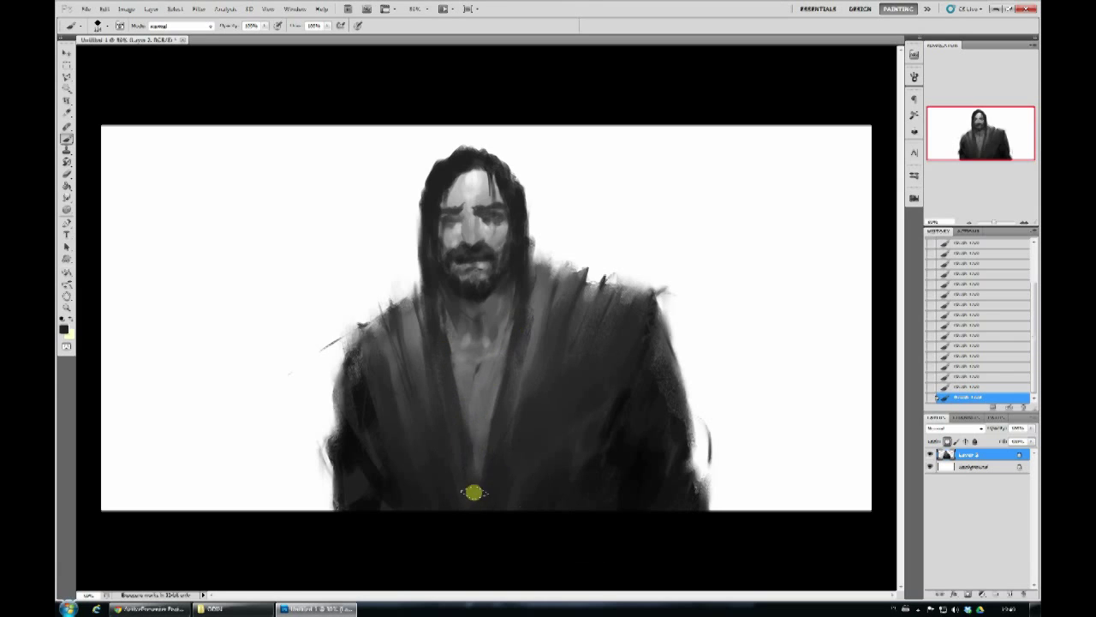
left_click_drag(470, 431, 488, 395)
left_click_drag(532, 272, 514, 360)
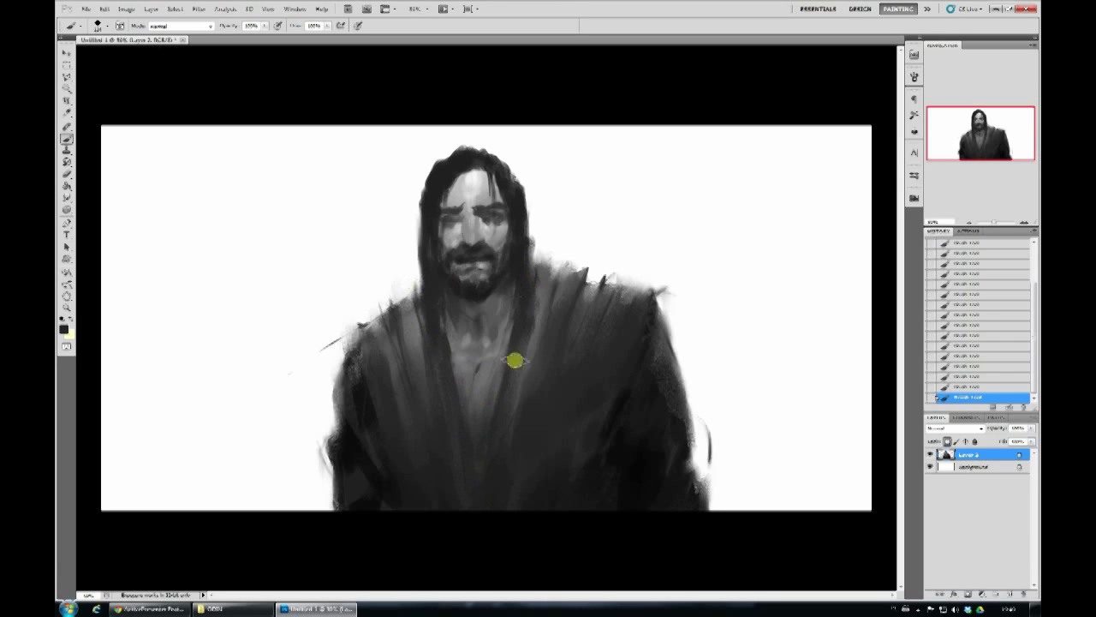
right_click(538, 326)
left_click(554, 340)
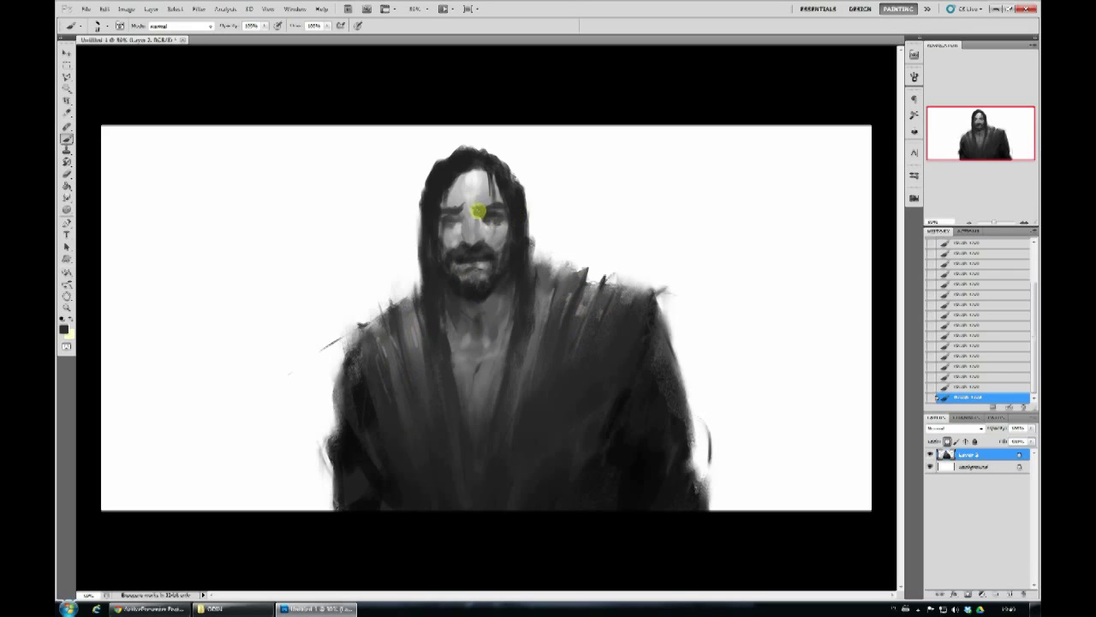
left_click_drag(486, 208, 462, 211)
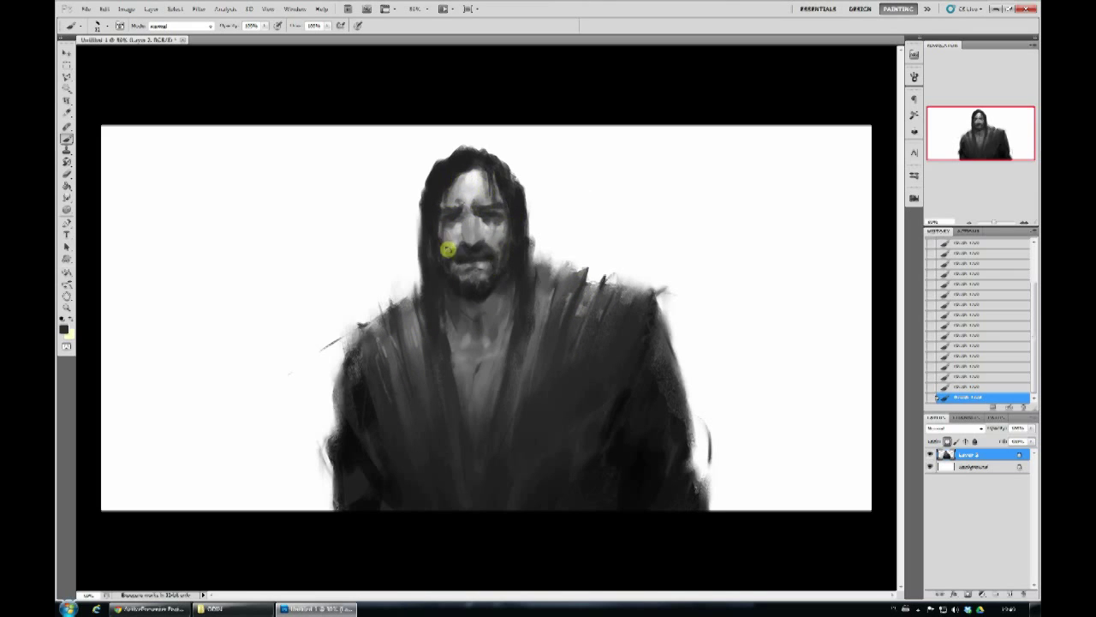
- Fill a new background layer with a grey gradient
key("ctrl+shift+alt+n")
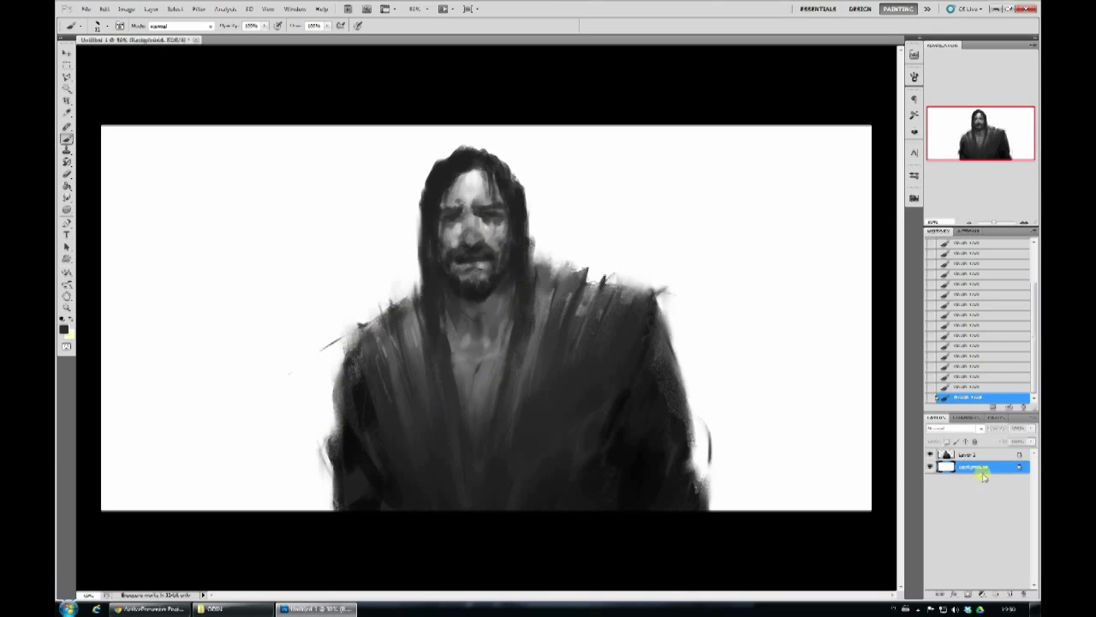
right_click(676, 243)
left_click_drag(616, 277, 240, 472)
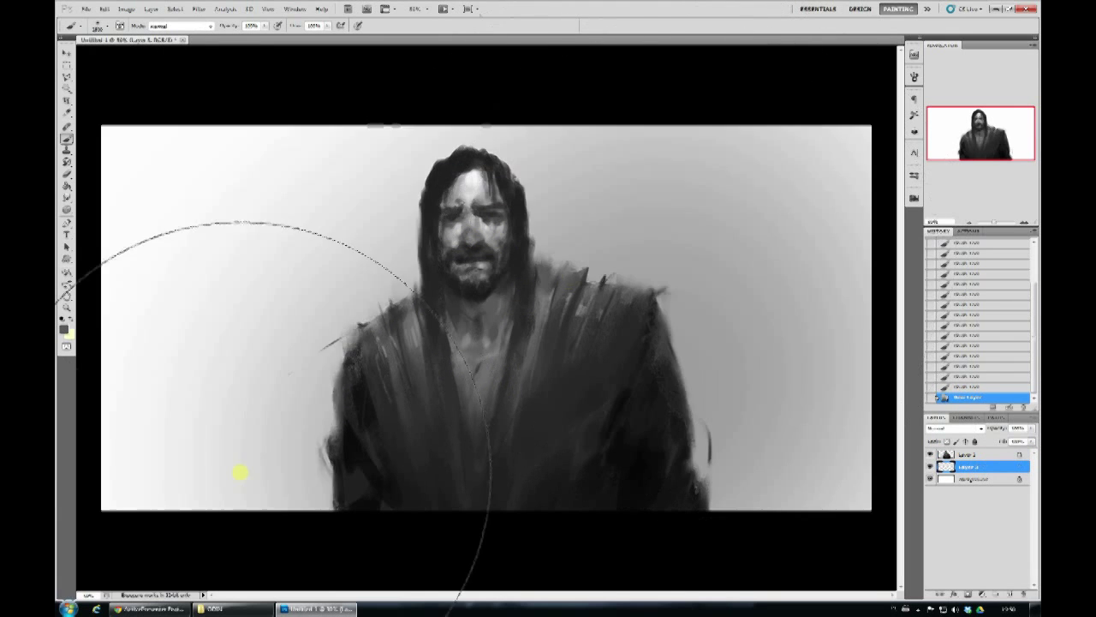
- Paint soft dark mist on both sides with a cloudy brush on a new layer
key("ctrl+shift+n")
key("Return")
right_click(664, 374)
double_click(777, 349)
mouse_move(770, 223)
left_mouse_down()
mouse_move(164, 179)
mouse_move(301, 306)
left_mouse_up()
key("ctrl+shift+alt+n")
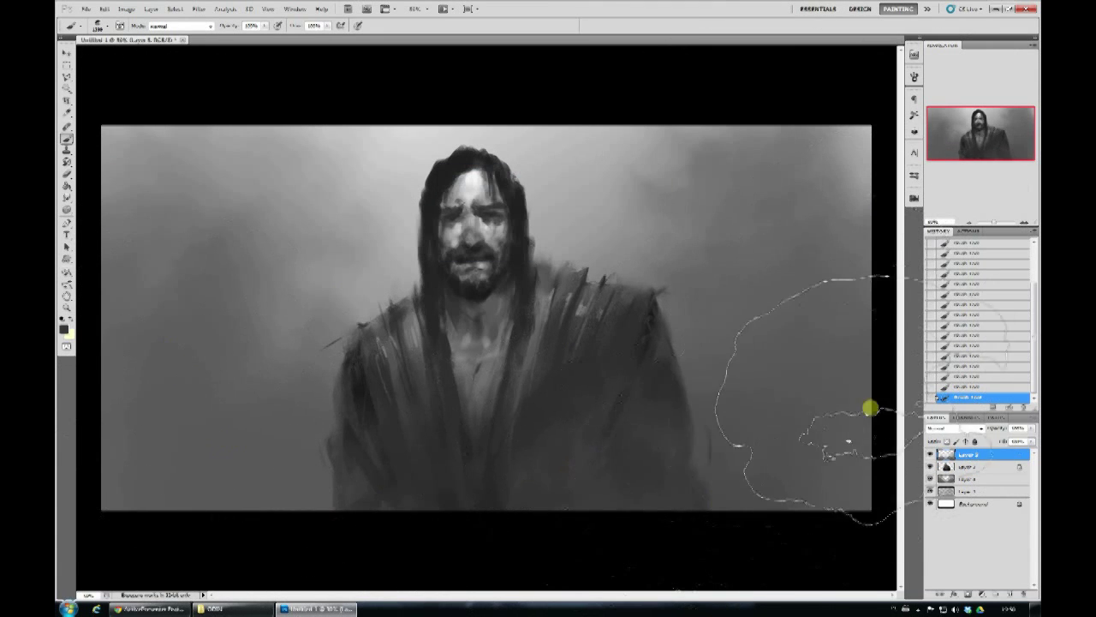
- Duplicate the layer, cancel the motion blur, and delete the unwanted copy
key("alt+bracketleft")
key("ctrl+j")
left_click(198, 9)
left_click(338, 158)
key("Escape")
key("e")
key("Delete")
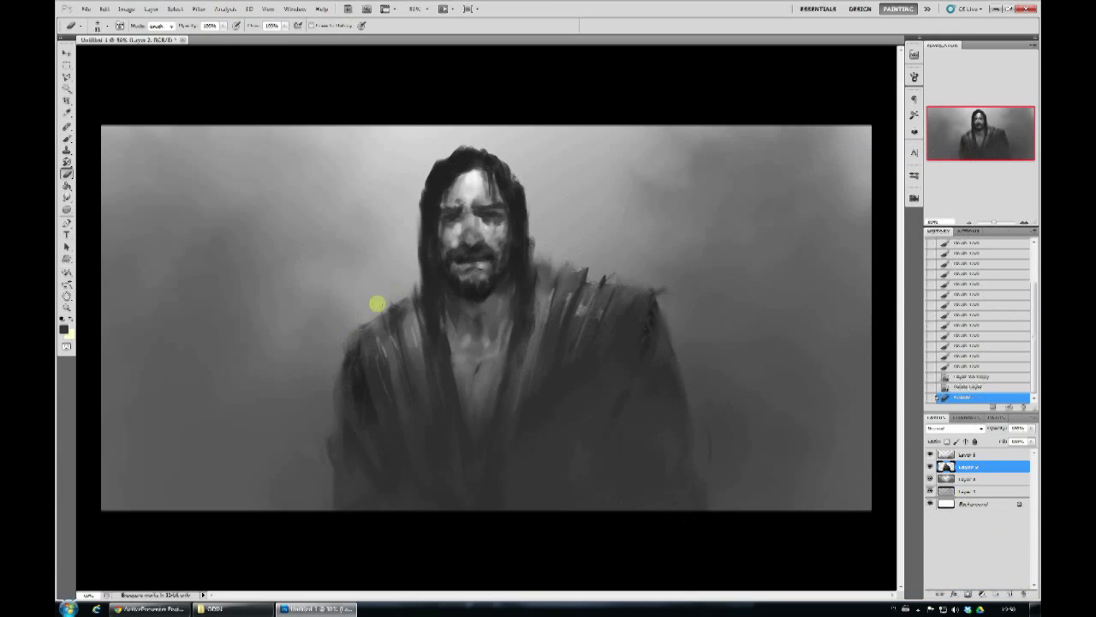
- Motion-blur a copy of Layer 4 and merge it back down into Layer 4
key("ctrl+j")
left_click(198, 9)
left_click(159, 161)
key("Return")
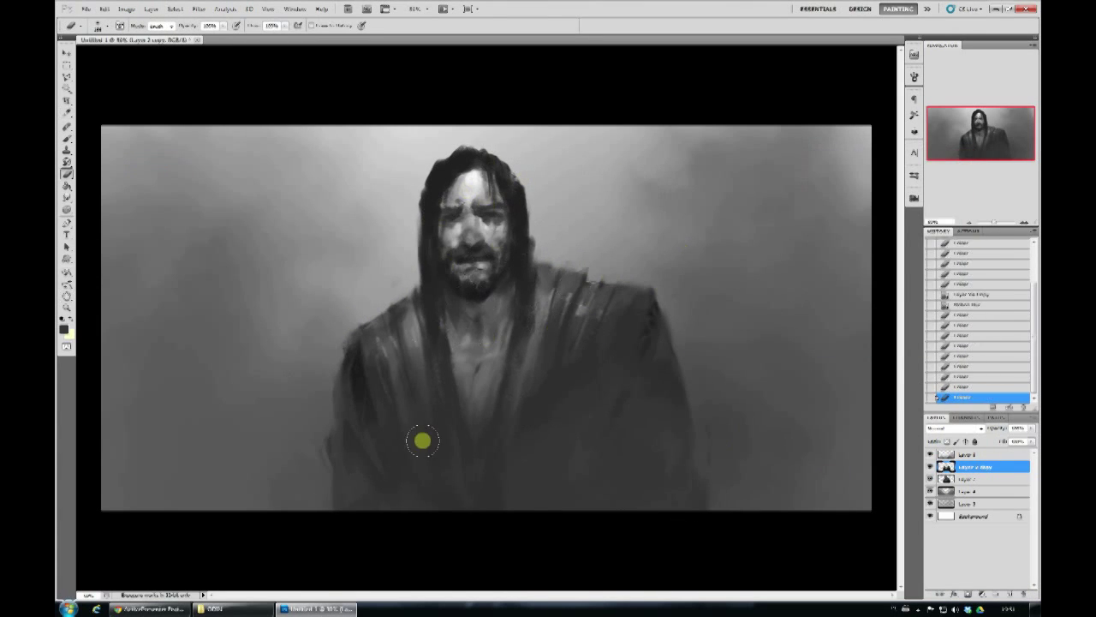
key("ctrl+e")
- Reshape the right shoulder with brush strokes
key("b")
right_click(431, 293)
key("Escape")
right_click(582, 310)
key("Escape")
left_click_drag(567, 349, 568, 289)
- Paint the dark beaded necklace across the chest and neck using textured brushes
right_click(570, 311)
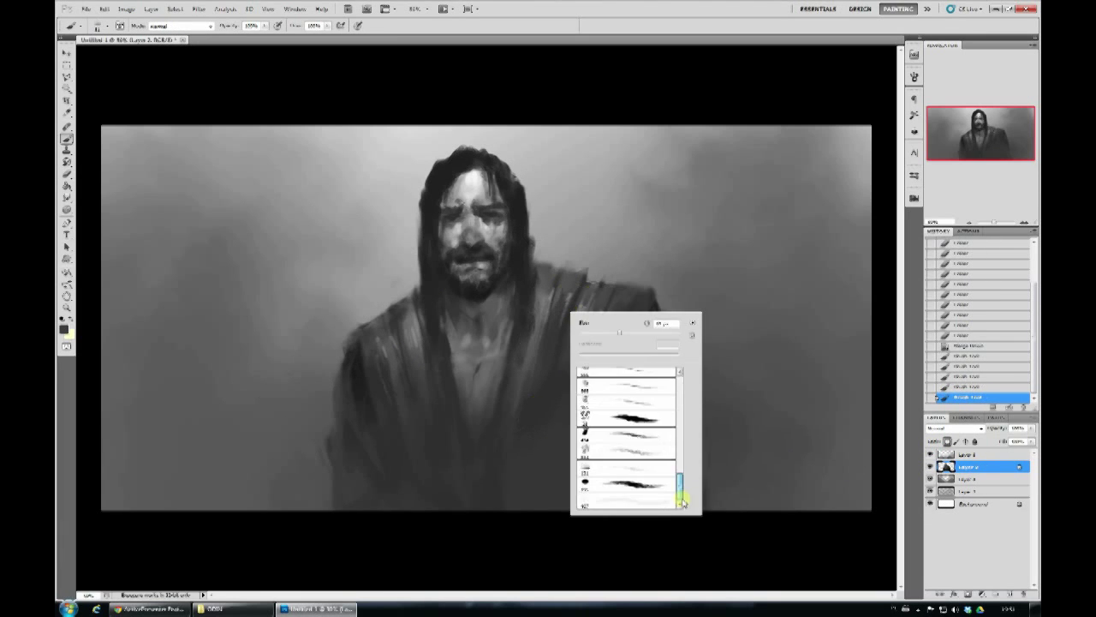
left_click(501, 346)
left_click_drag(445, 323, 487, 354)
left_click(486, 321)
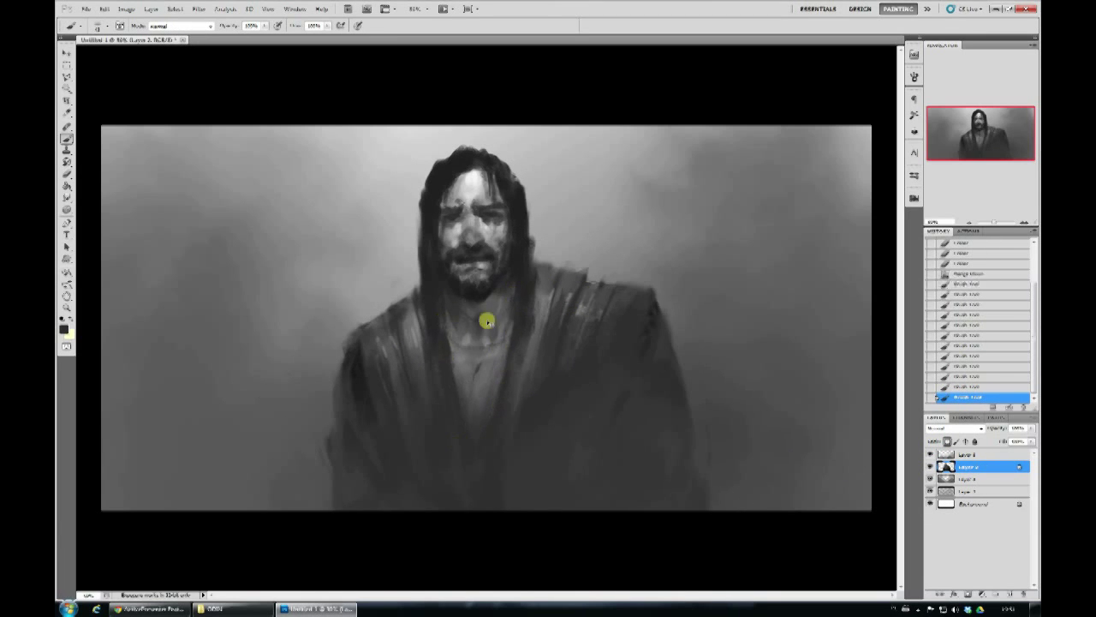
right_click(520, 301)
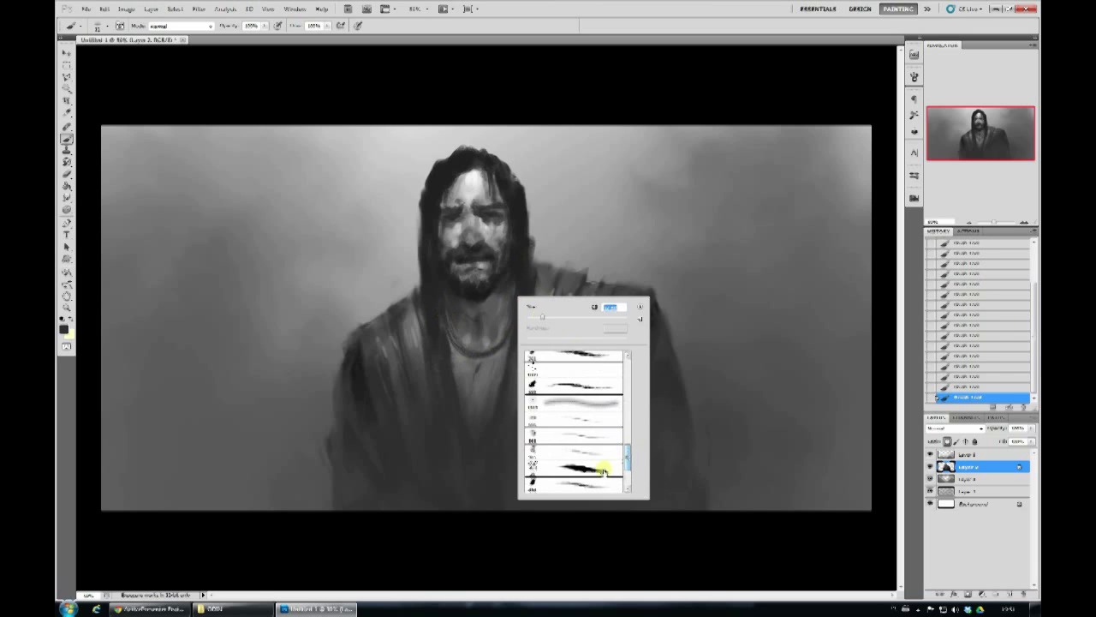
left_click(460, 363)
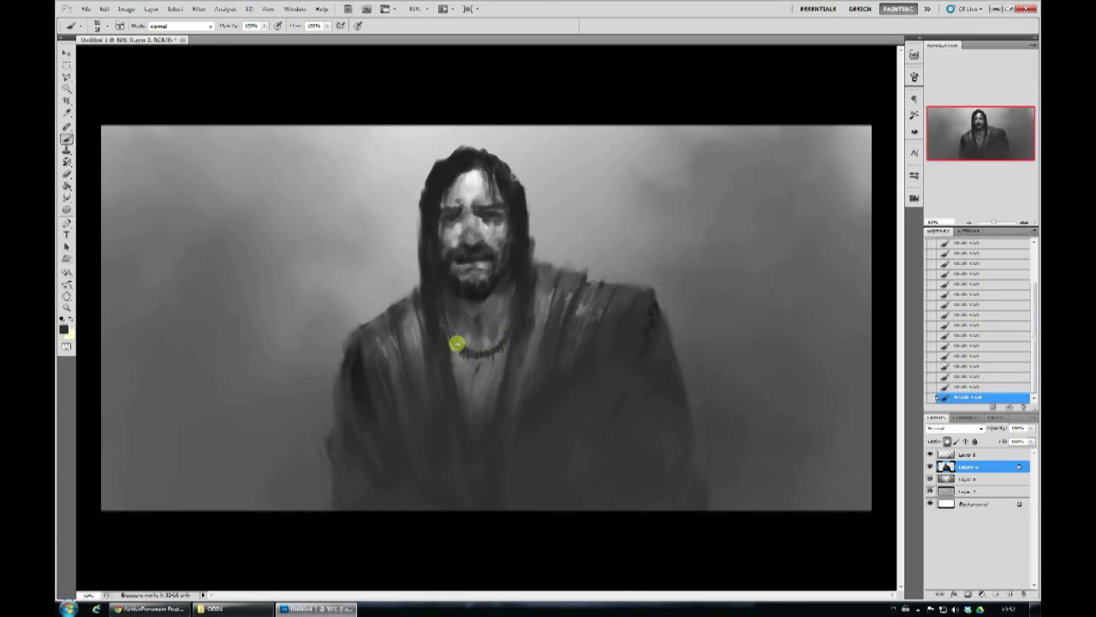
right_click(452, 336)
left_click(446, 340)
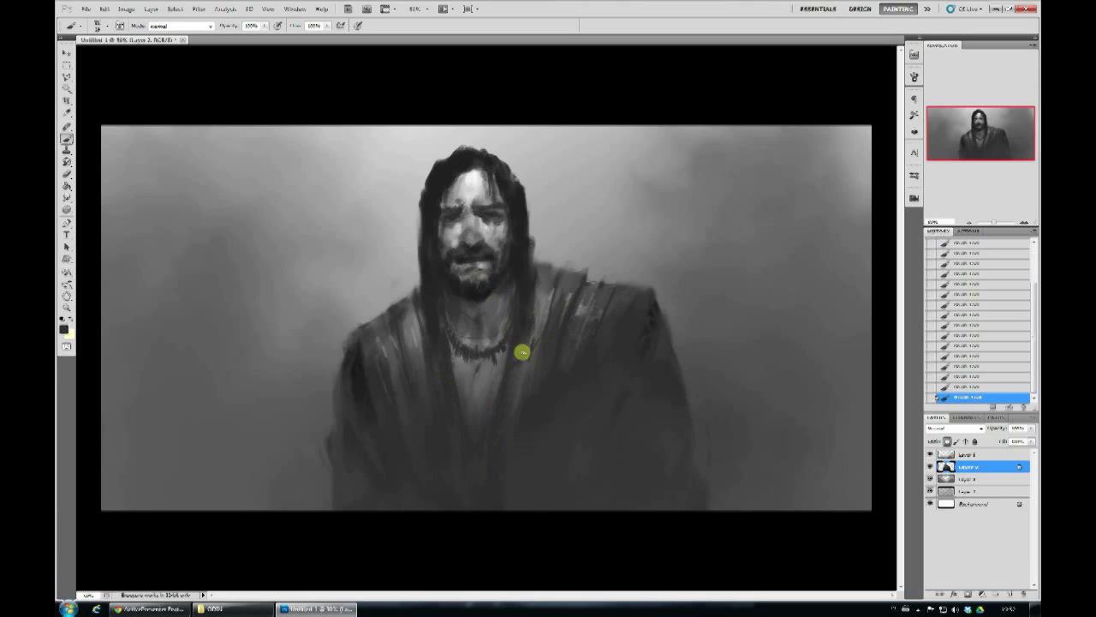
- On a new layer, shade the right shoulder dark and smudge its edge
key("ctrl+shift+n")
key("Return")
mouse_move(608, 311)
left_mouse_down()
mouse_move(607, 362)
mouse_move(651, 358)
mouse_move(645, 274)
mouse_move(657, 328)
left_mouse_up()
key("r")
left_click_drag(587, 245, 656, 360)
right_click(796, 415)
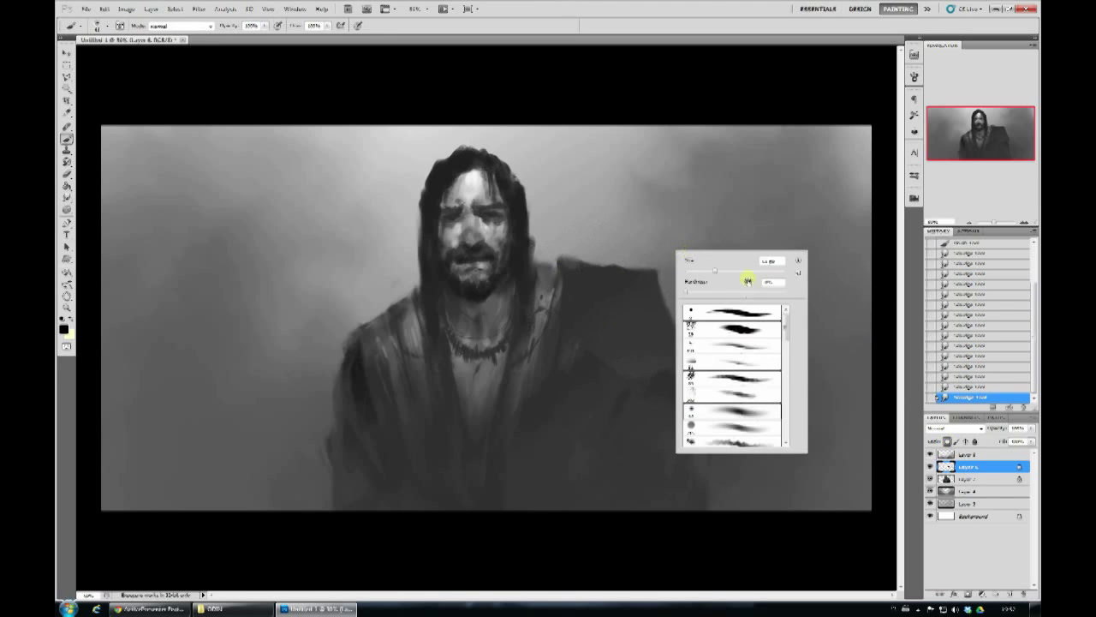
key("Return")
mouse_move(725, 254)
left_mouse_down()
mouse_move(717, 345)
mouse_move(830, 412)
left_mouse_up()
- On another new layer, darken the shoulder flap's lower edge and the robe below
key("ctrl+shift+alt+n")
right_click(614, 336)
double_click(638, 344)
left_click_drag(561, 336, 647, 357)
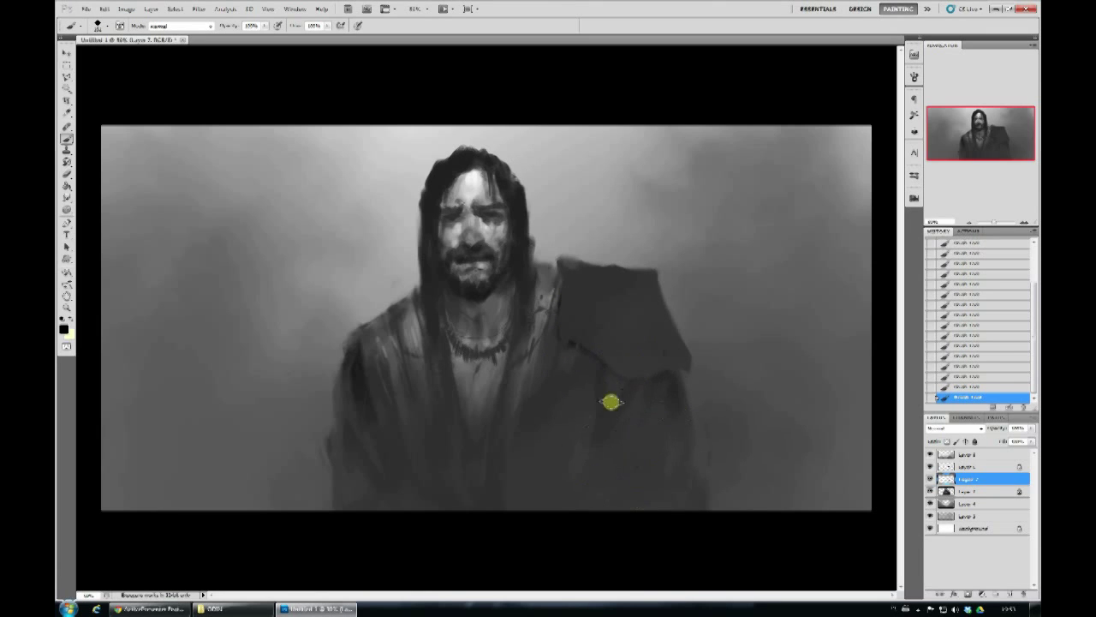
right_click(576, 377)
key("Return")
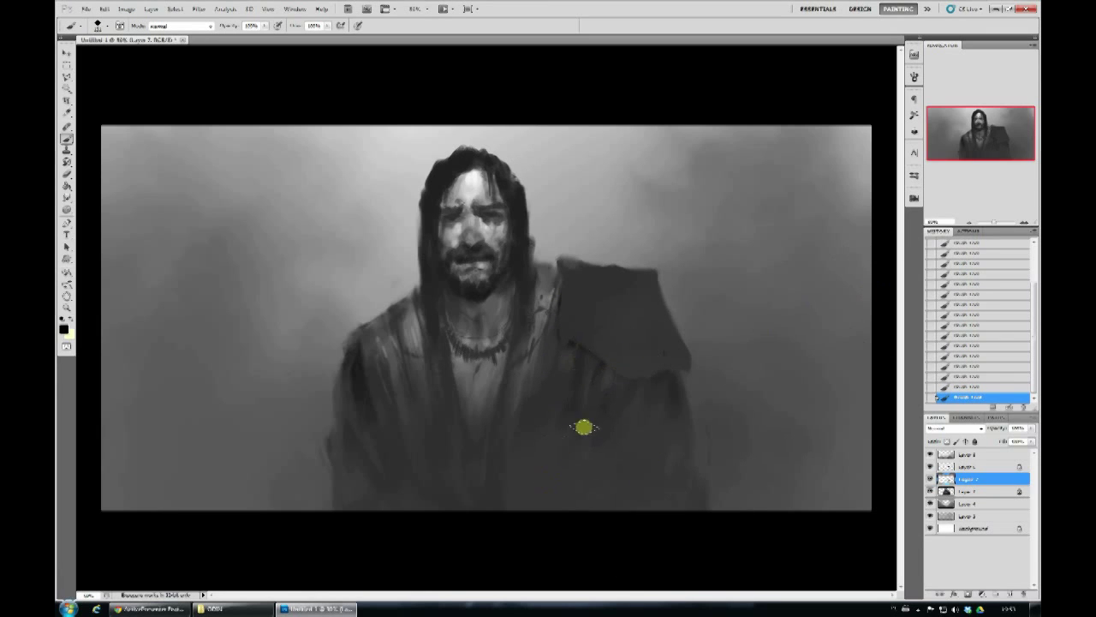
mouse_move(657, 344)
left_mouse_down()
mouse_move(537, 403)
mouse_move(600, 465)
mouse_move(514, 384)
mouse_move(441, 528)
left_mouse_up()
- Show the fog layer, make Layer 6 active, and darken the flap upward
left_click(930, 454)
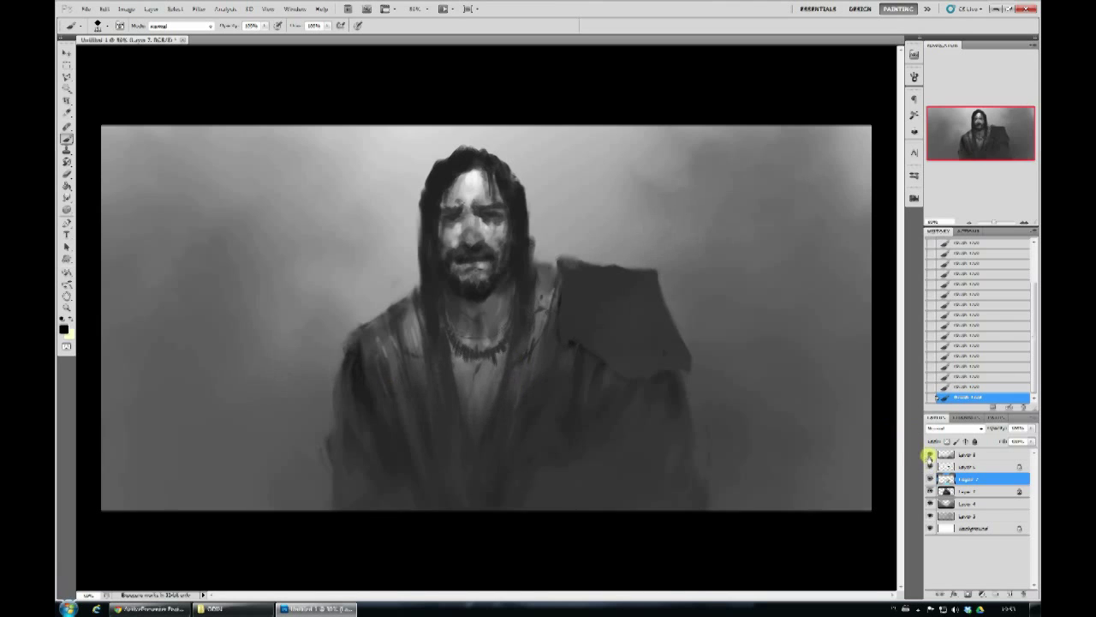
left_click(942, 466)
right_click(589, 344)
key("Return")
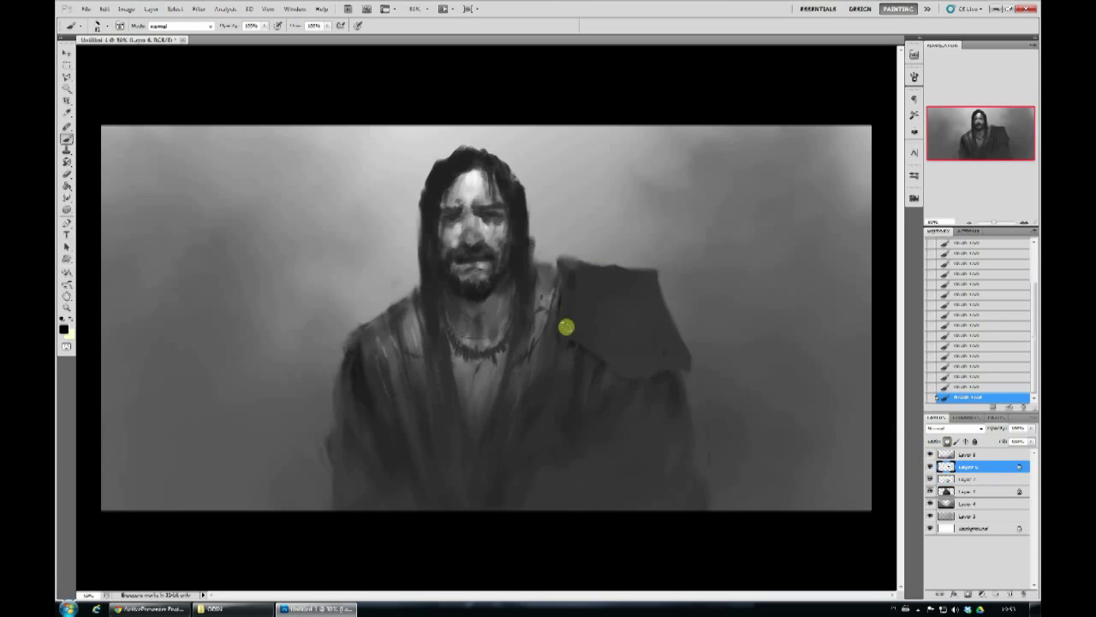
left_click_drag(656, 344, 657, 303)
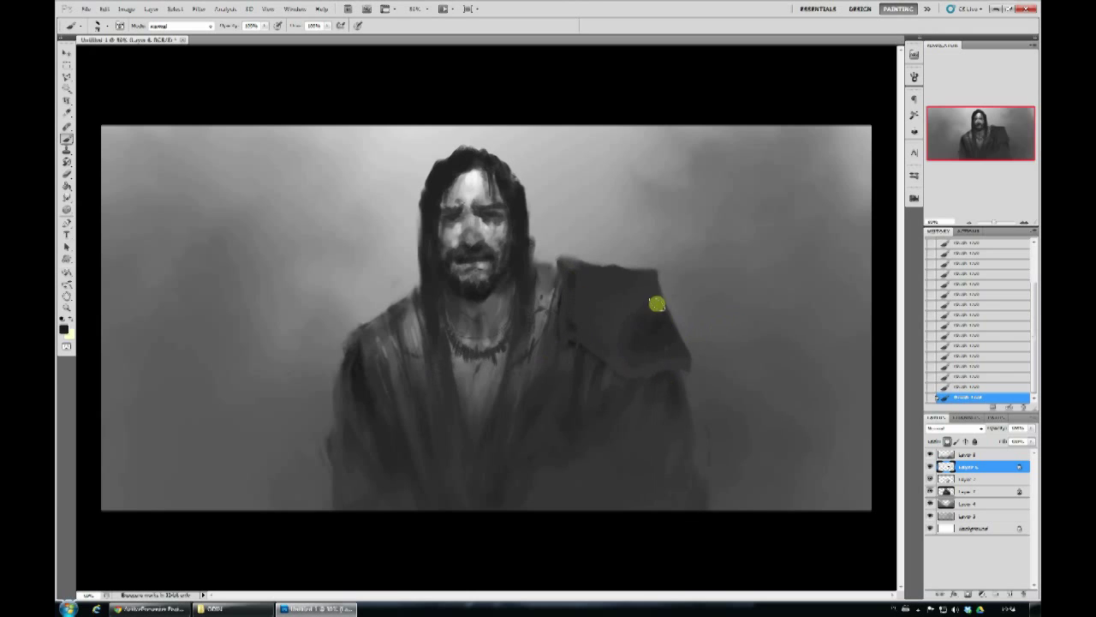
- Try several different brushes and sizes for the shoulder flap
right_click(629, 354)
key("Return")
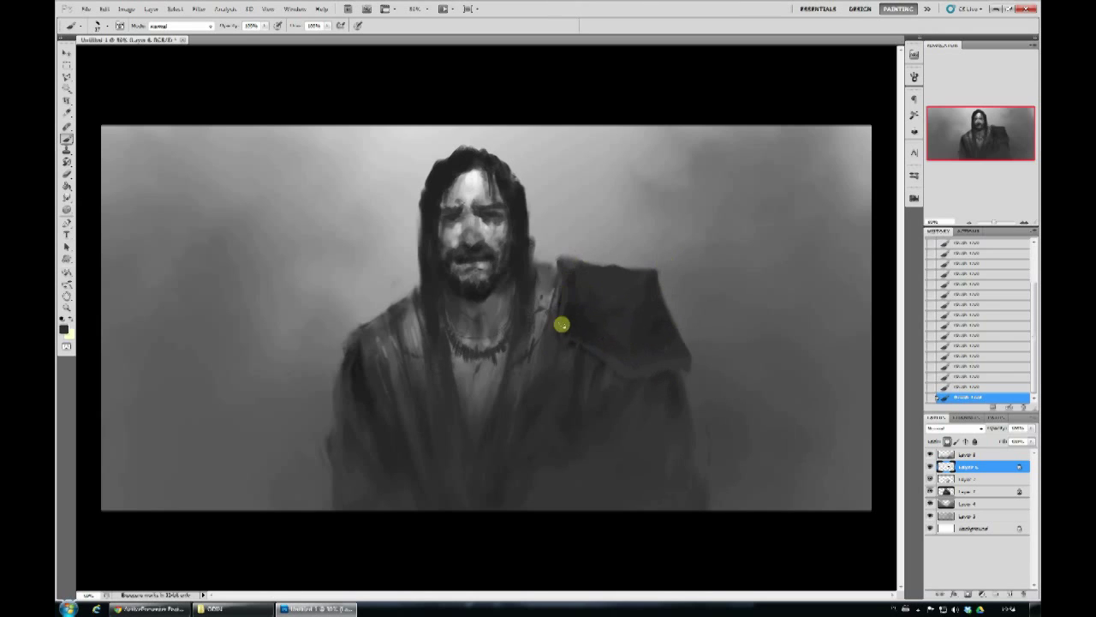
right_click(675, 333)
key("Return")
right_click(567, 316)
key("Return")
right_click(638, 256)
key("Return")
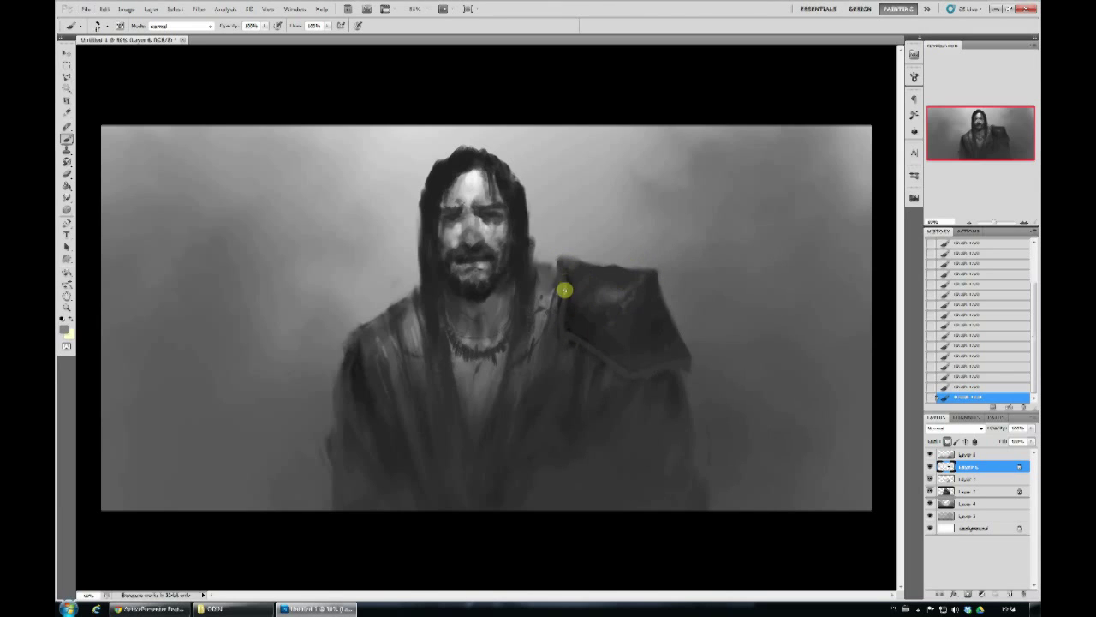
right_click(638, 284)
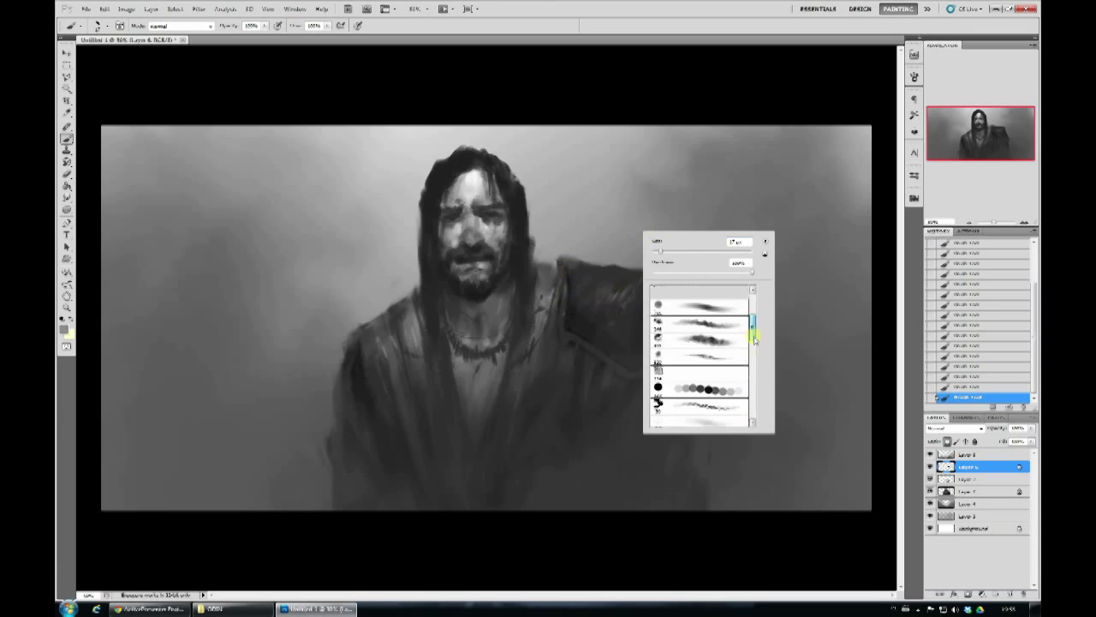
key("Return")
right_click(572, 252)
key("Return")
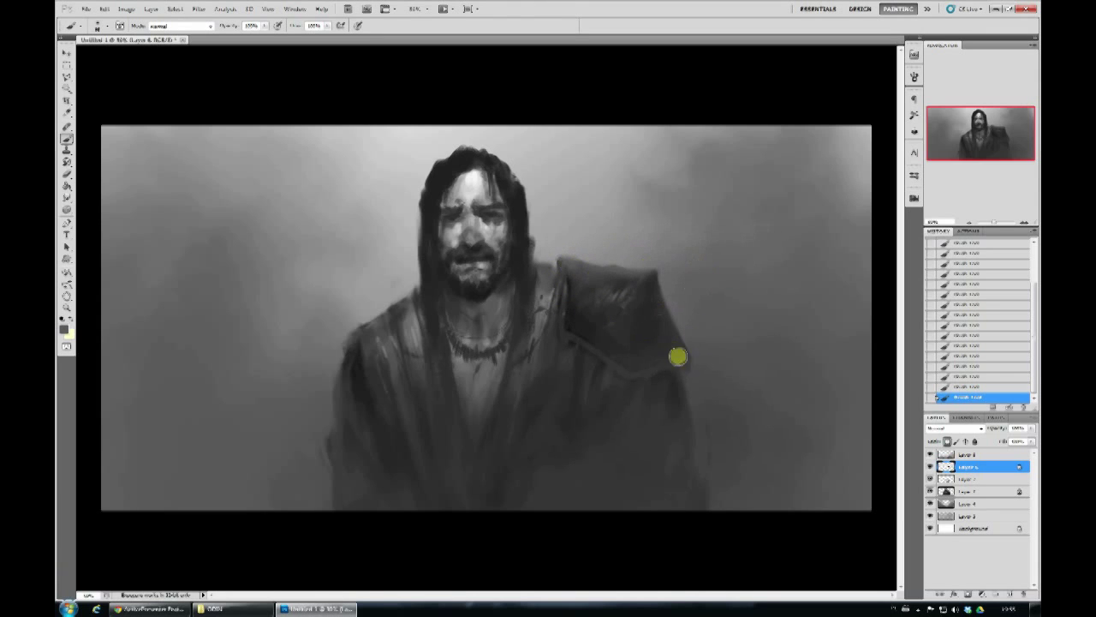
- Paint a dark diagonal cloak stroke on new Layer 9, merge the shoulder layers, and hide them
key("ctrl+shift+alt+n")
right_click(637, 310)
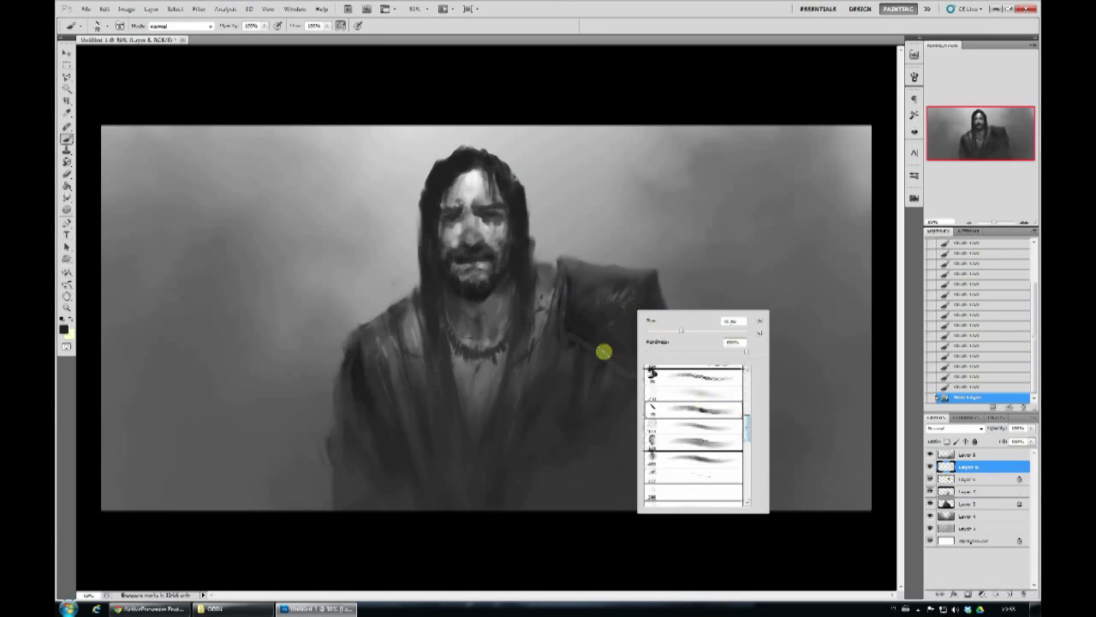
key("Return")
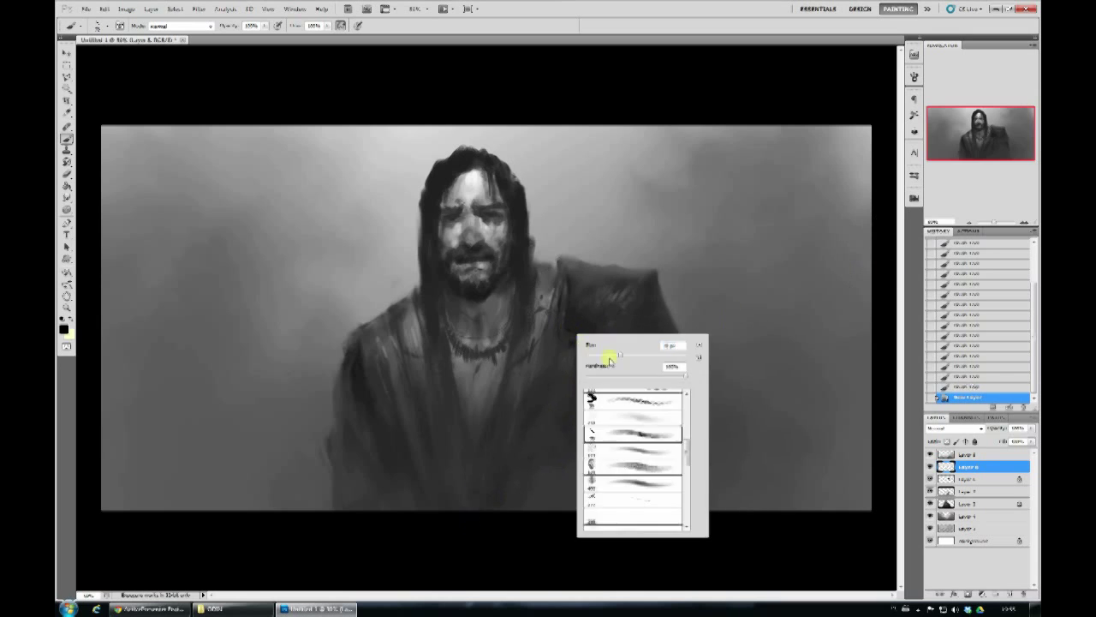
left_click_drag(572, 328, 541, 418)
right_click(610, 323)
double_click(722, 465)
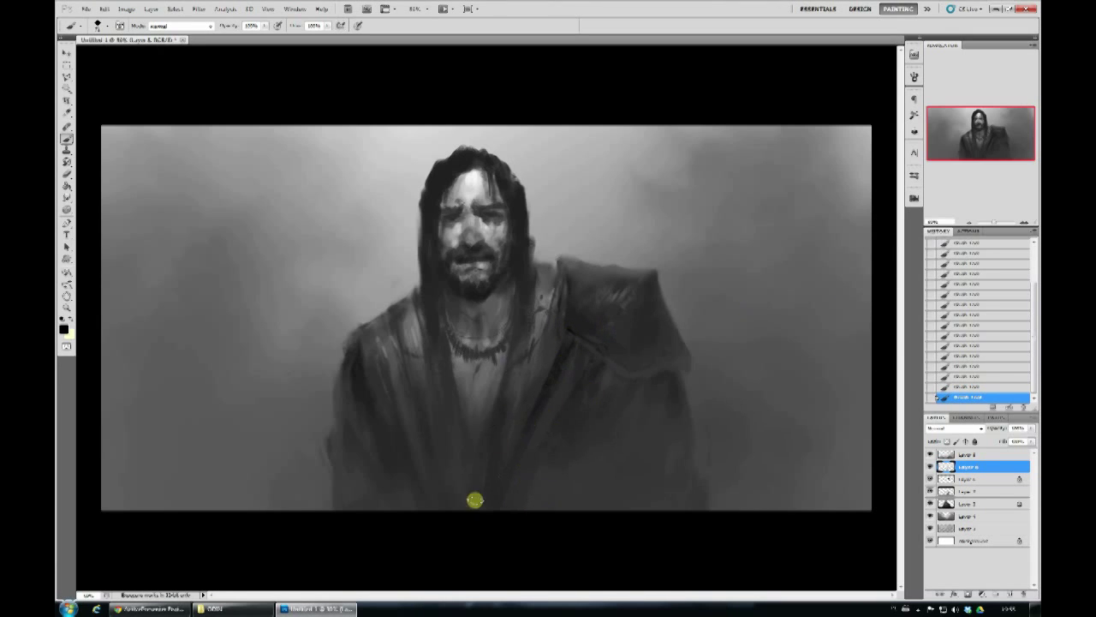
key("ctrl+e")
left_click(930, 478)
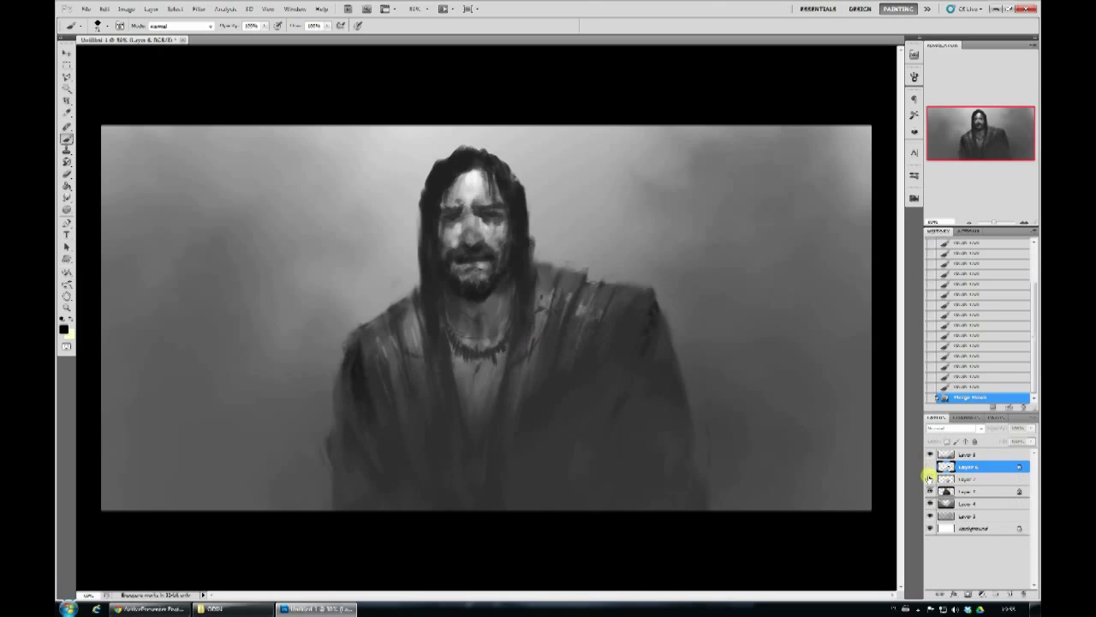
- Select Layer 5, add a new layer above it, and try brush presets
left_click(950, 491)
key("ctrl+shift+alt+n")
right_click(506, 215)
left_click(446, 163)
right_click(454, 171)
left_click(456, 172)
right_click(480, 187)
left_click(477, 174)
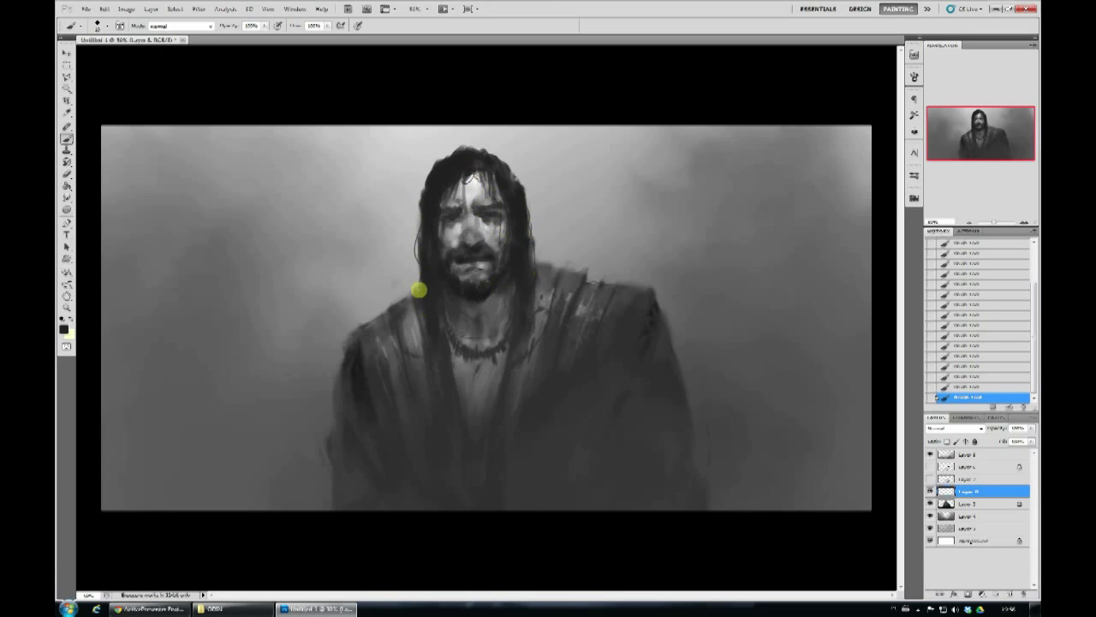
- Add new layers at the top, up to Layer 10, with a different brush
key("ctrl+shift+n")
key("Return")
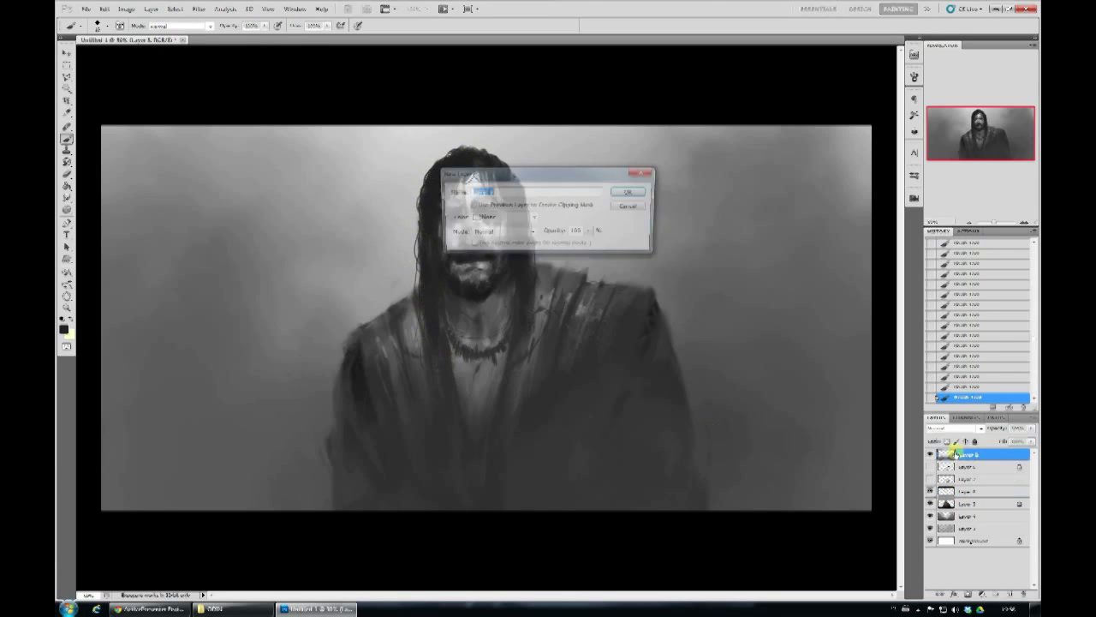
right_click(753, 308)
left_click(860, 479)
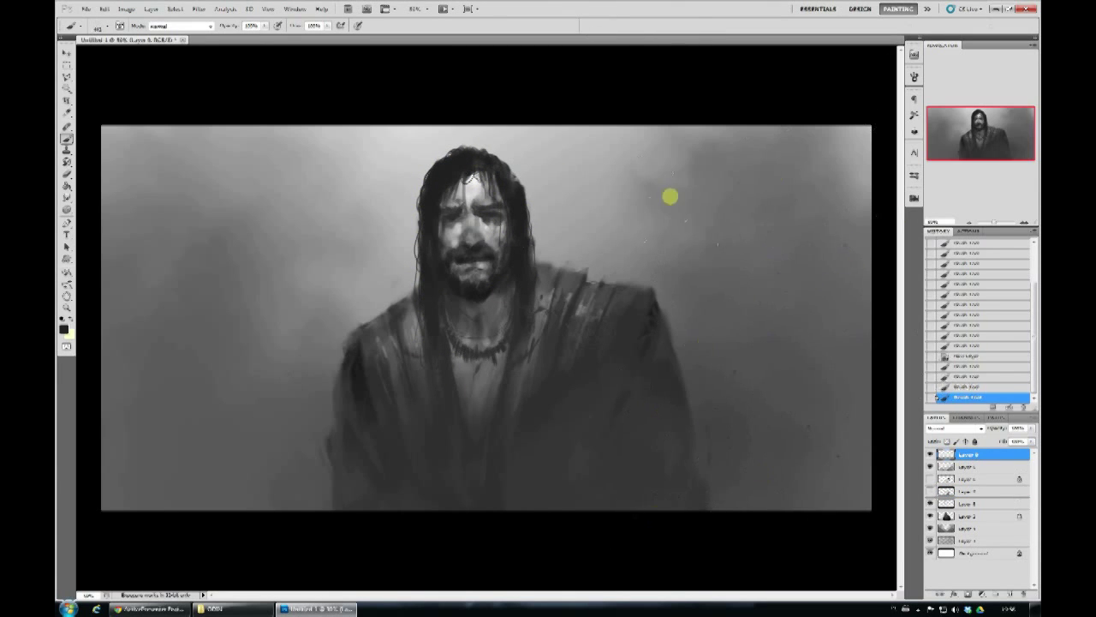
key("ctrl+shift+n")
key("Return")
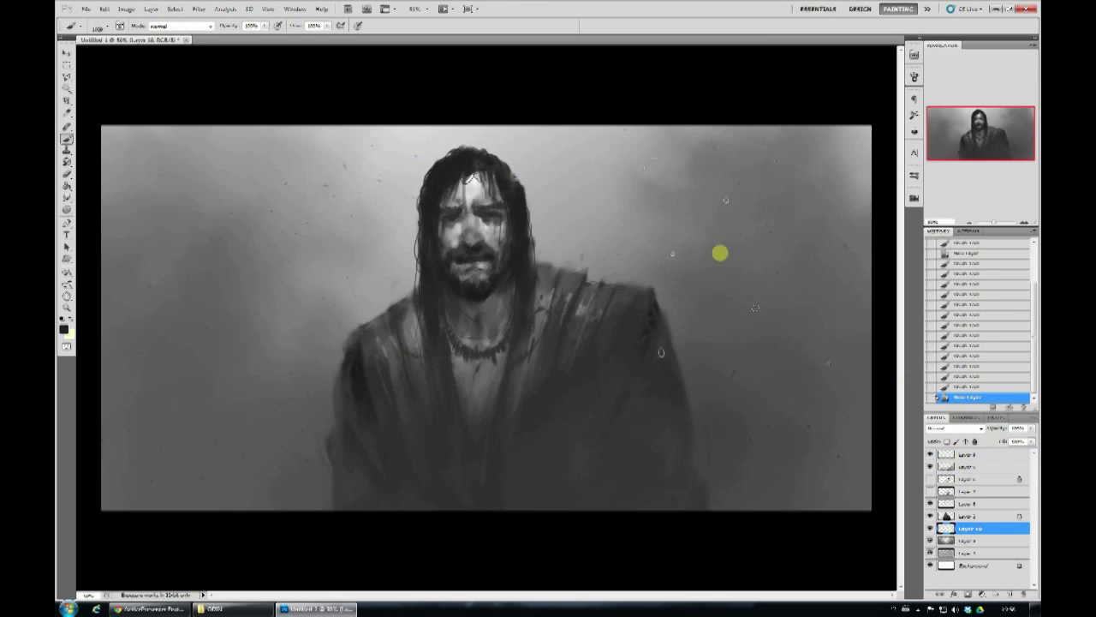
- Scatter dark debris specks across the background with a scatter brush
right_click(579, 277)
left_click(673, 372)
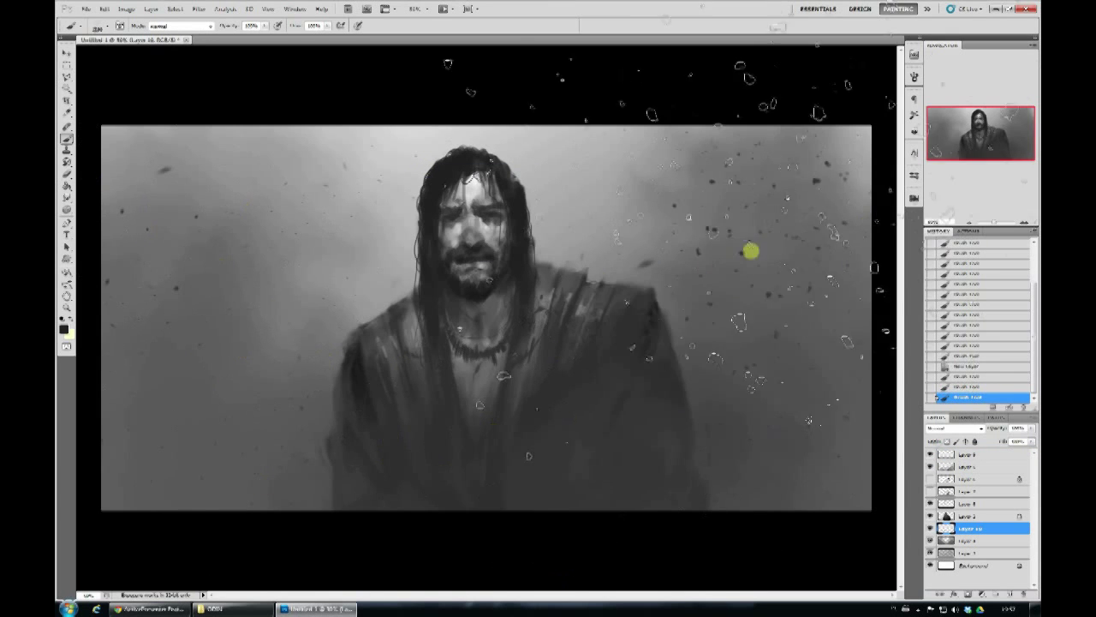
mouse_move(752, 380)
left_mouse_down()
mouse_move(311, 465)
mouse_move(675, 366)
left_mouse_up()
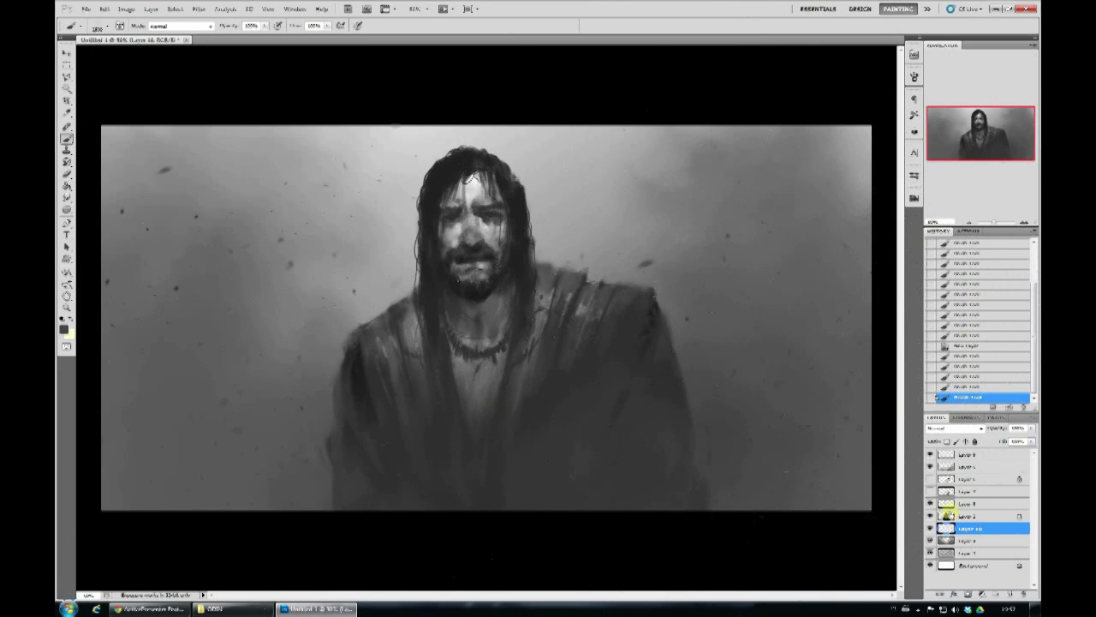
- Add a fresh empty layer on top for further painting
left_click(982, 457)
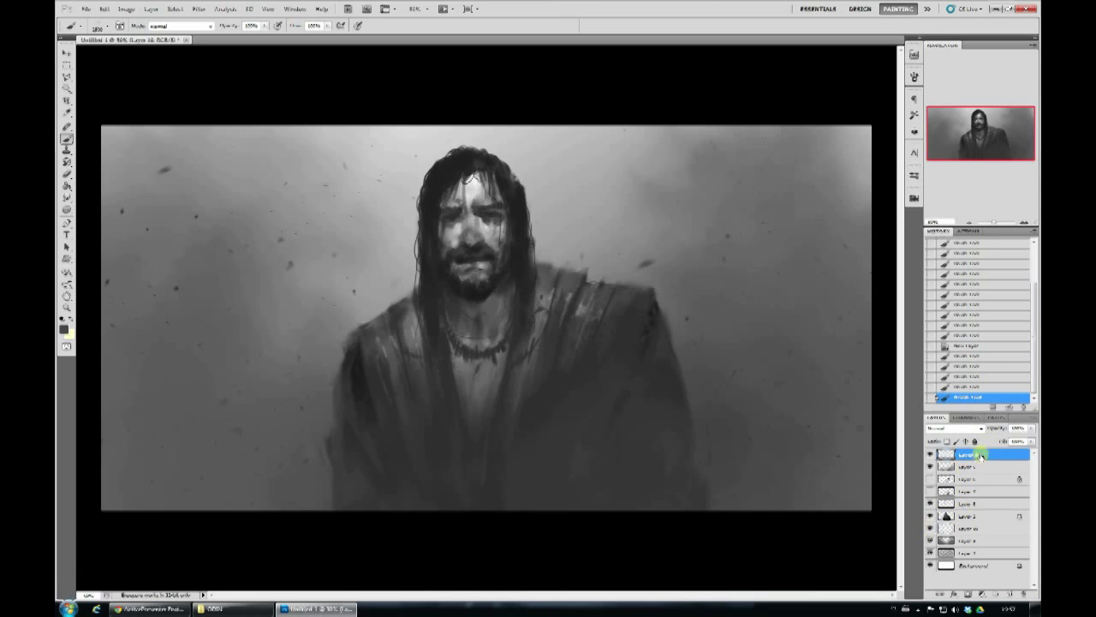
key("ctrl+shift+alt+n")
right_click(795, 315)
right_click(776, 287)
- Add a Selective Color adjustment layer with a preset that tints the painting teal
key("Escape")
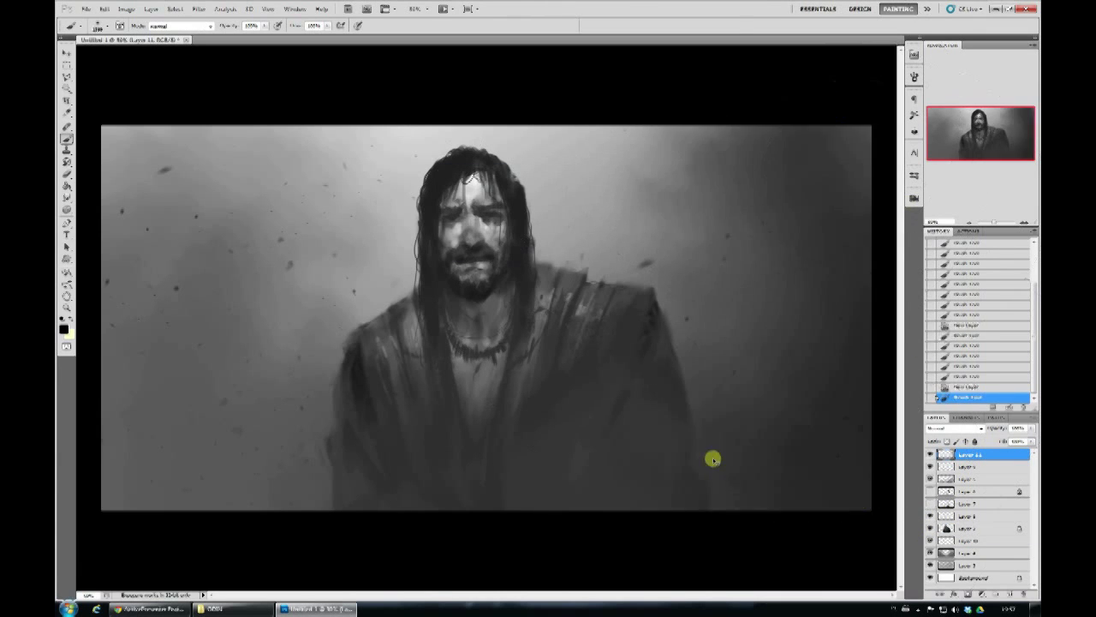
left_click(982, 594)
left_click(865, 422)
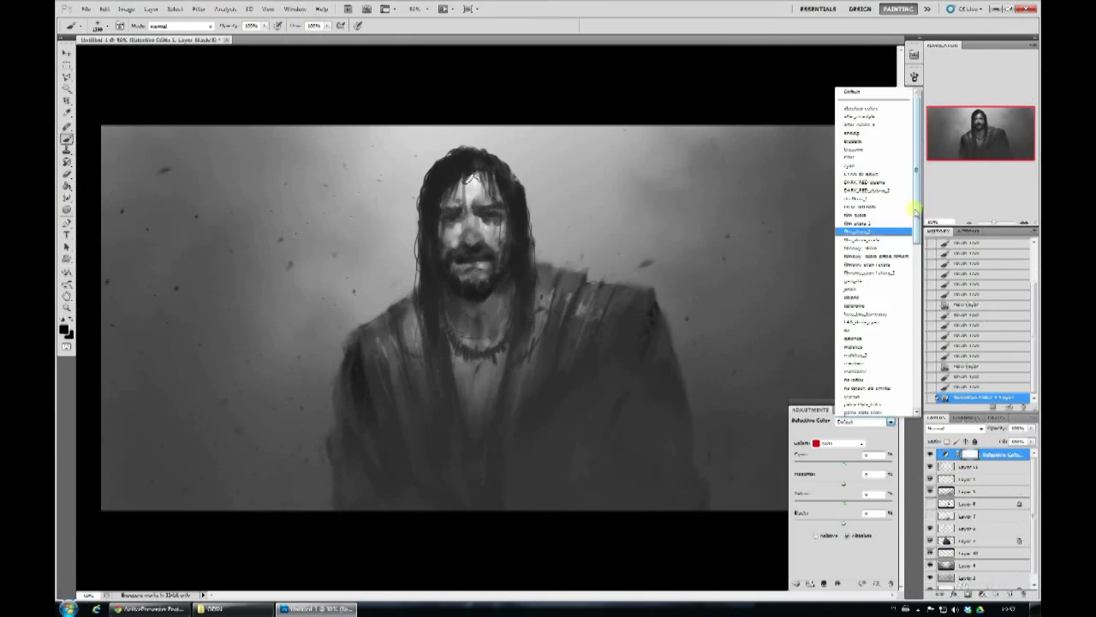
left_click(876, 232)
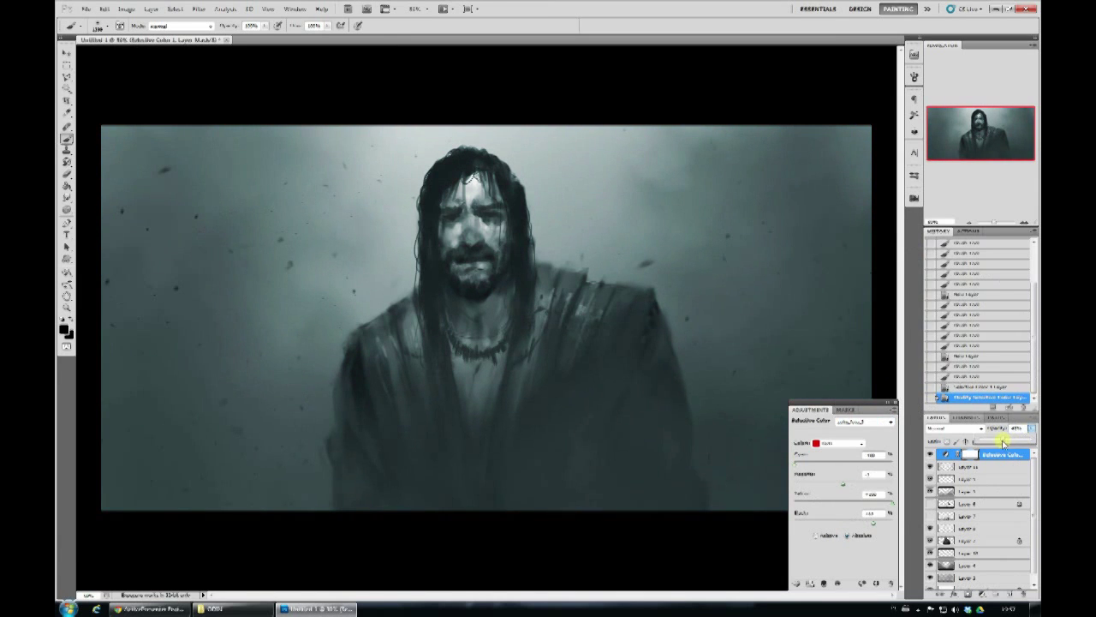
- Add a new blended layer and pick a warm brown skin colour
key("ctrl+shift+alt+n")
left_click(952, 427)
left_click(948, 378)
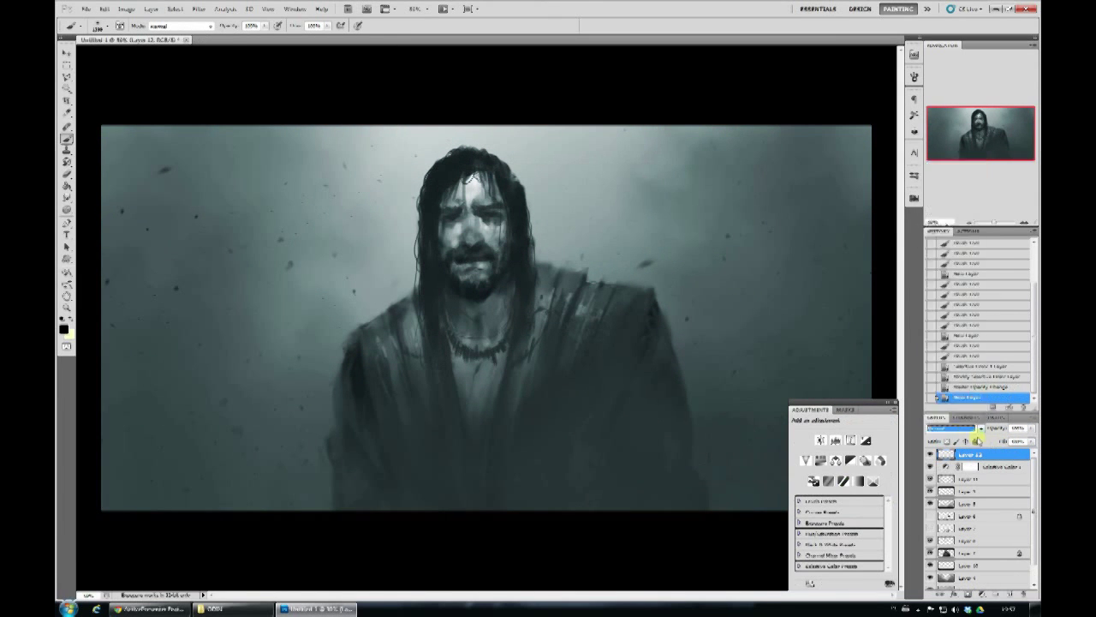
right_click(565, 210)
key("i")
left_click_drag(816, 548, 816, 536)
left_click(712, 462)
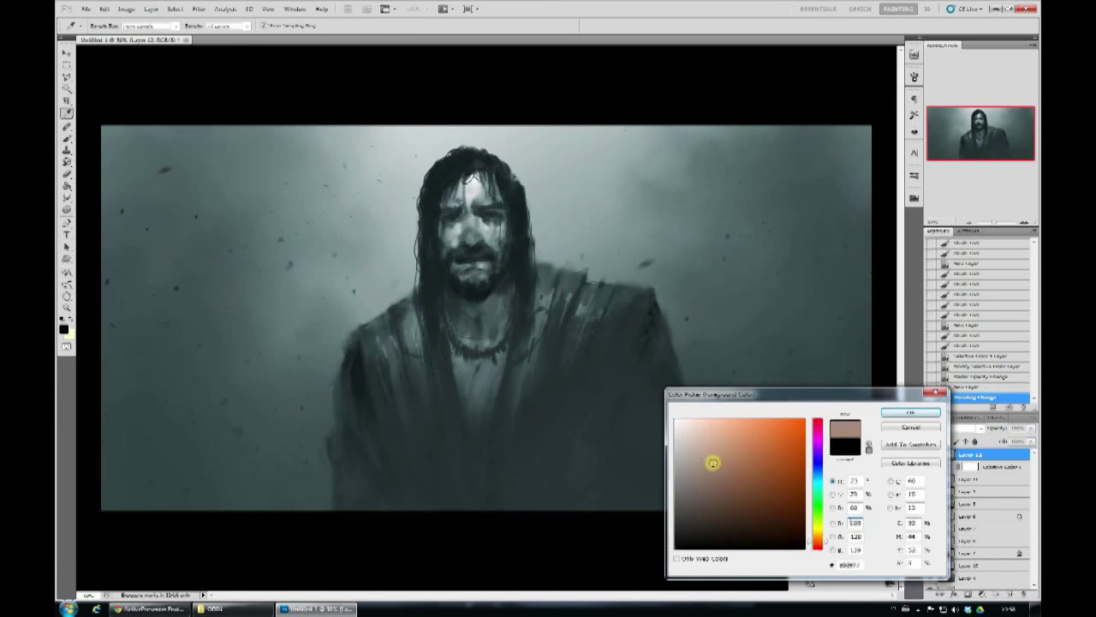
key("Return")
key("b")
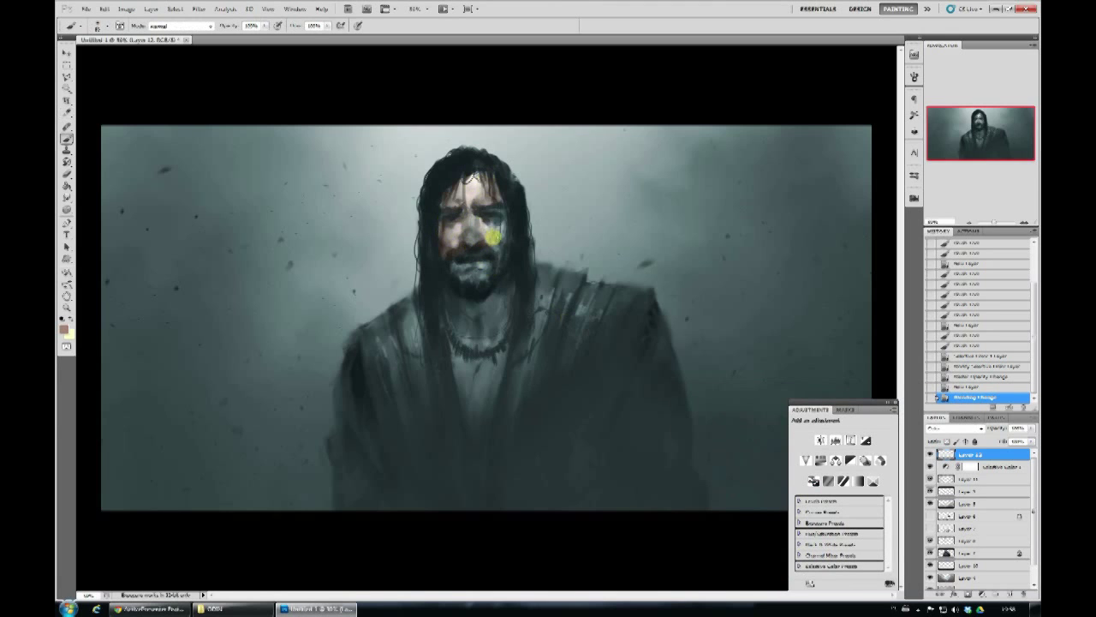
- Paint lighter warm skin tones on the chest and cheek
right_click(459, 180)
right_click(536, 160)
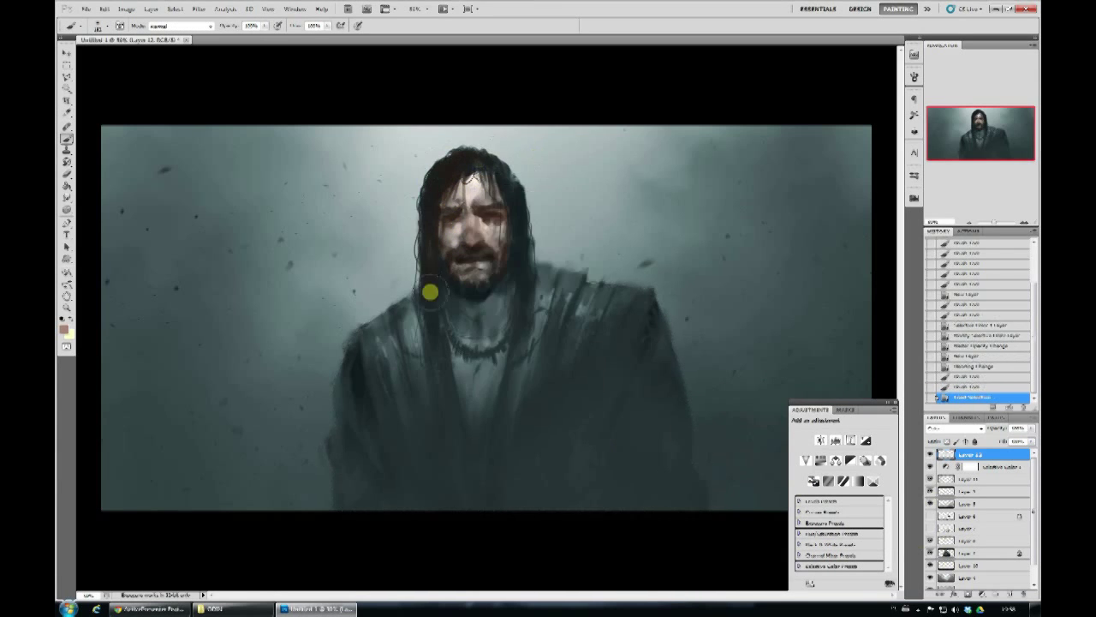
right_click(474, 422)
left_click_drag(445, 311, 465, 411)
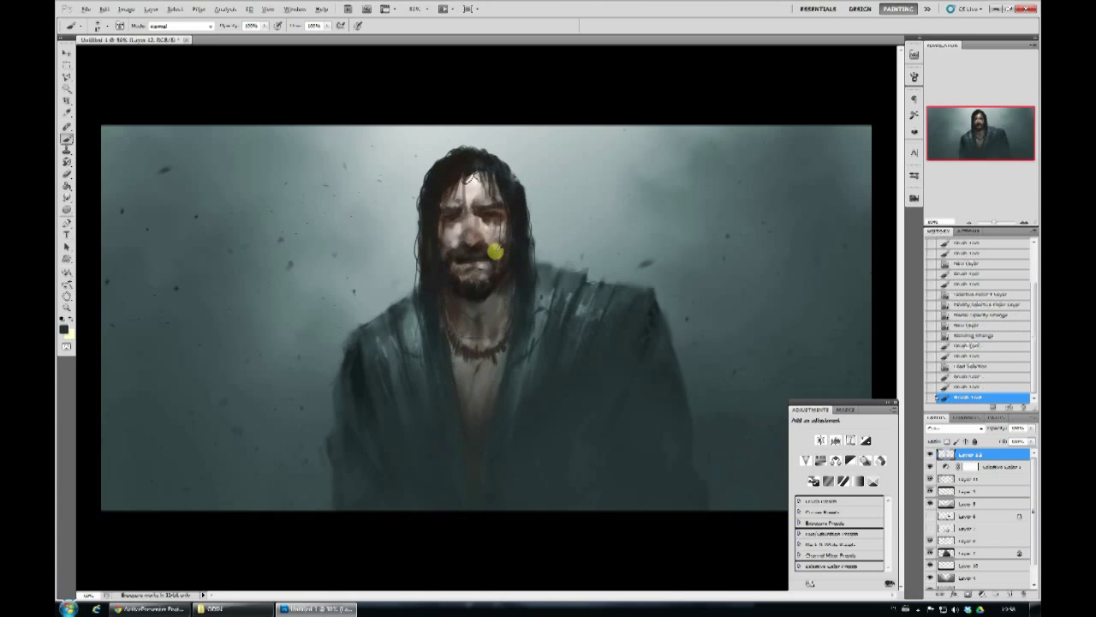
left_click_drag(476, 273, 494, 191)
- Pick a new foreground colour, a brush preset, and a different layer blend mode
left_click(72, 326)
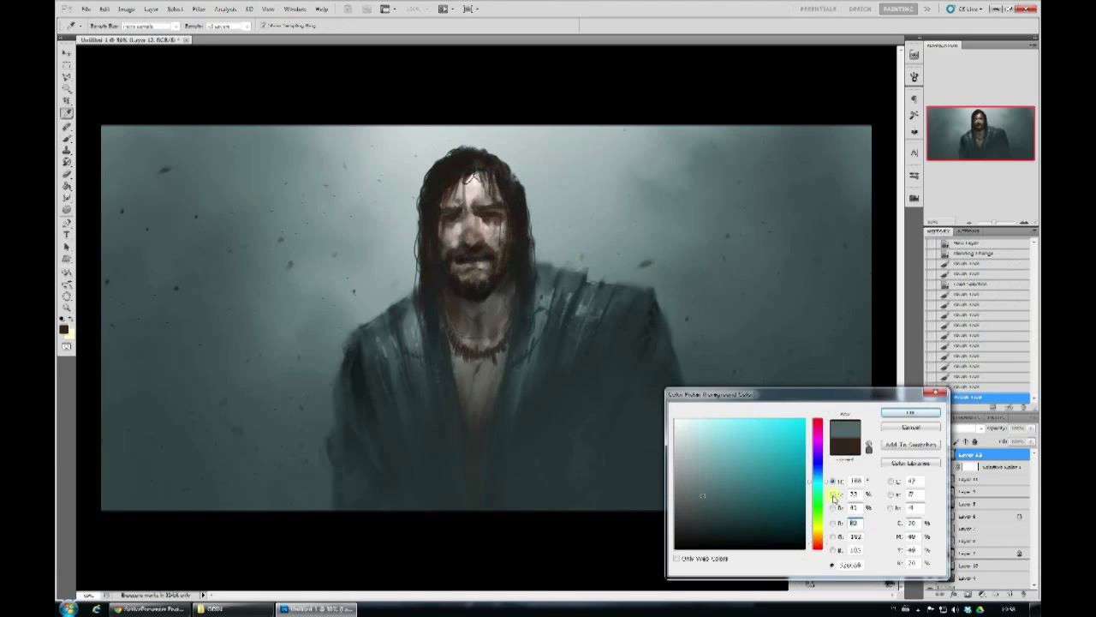
left_click(910, 411)
right_click(836, 286)
left_click(663, 218)
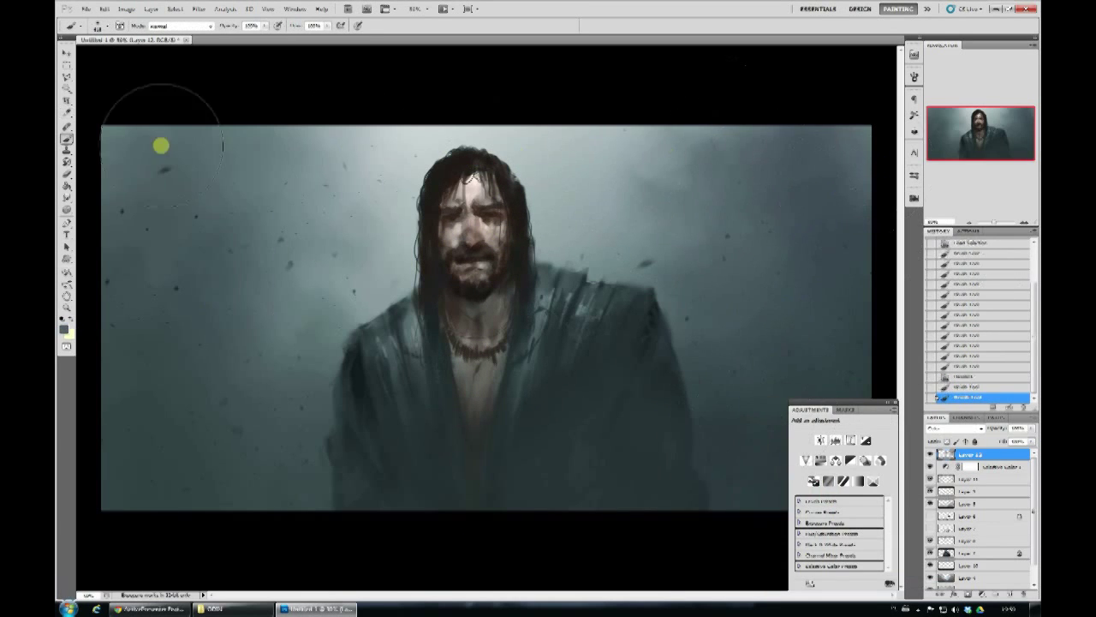
left_click(966, 429)
left_click(942, 293)
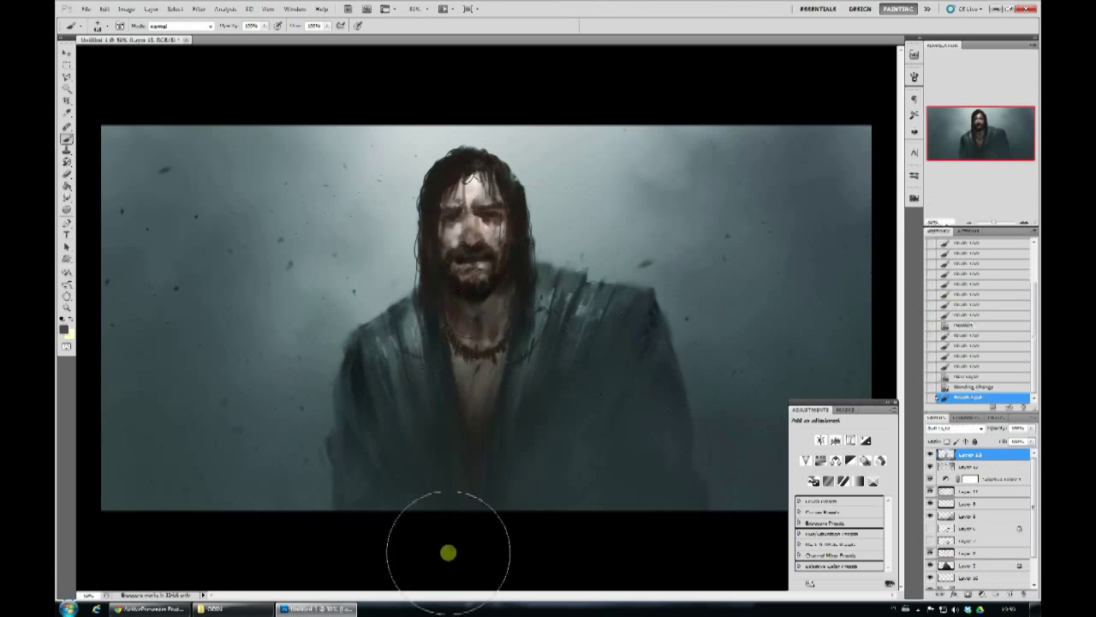
right_click(591, 321)
right_click(482, 221)
- Try a salmon skin tone, then darken the robe right of the chest
left_click(65, 328)
left_click(476, 243)
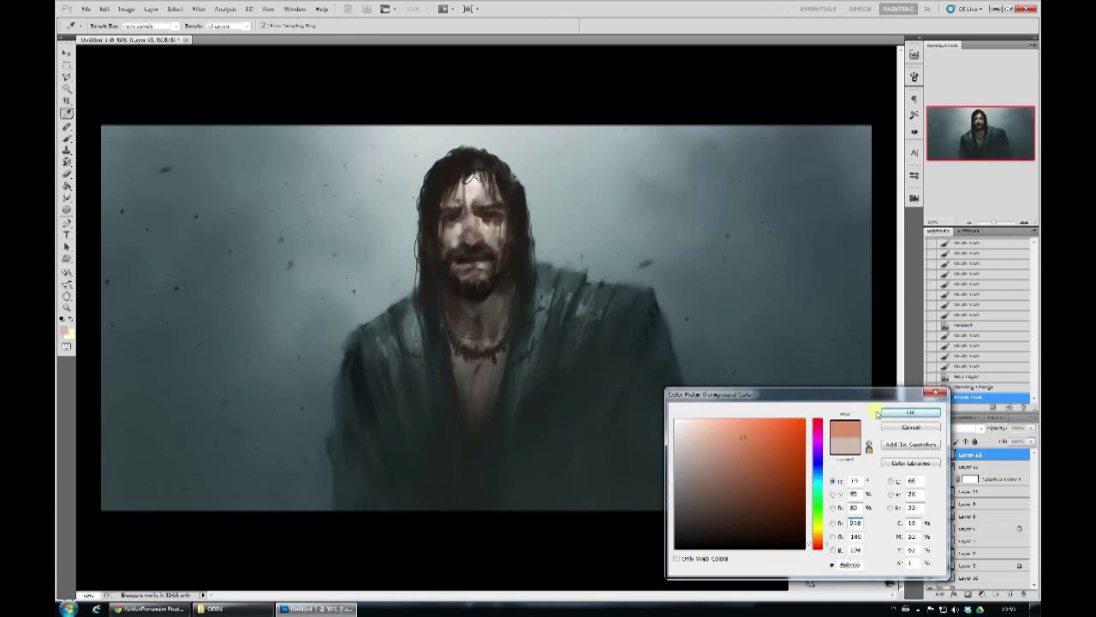
key("Return")
right_click(476, 243)
key("Escape")
left_click(65, 328)
left_click(734, 448)
key("Return")
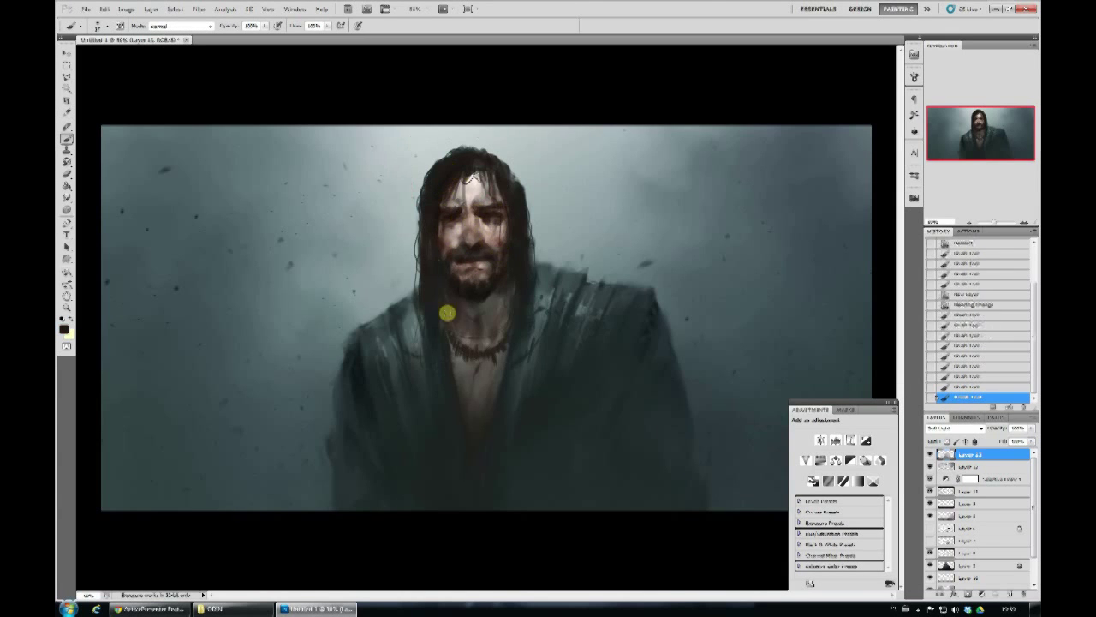
mouse_move(467, 416)
left_mouse_down()
mouse_move(528, 306)
mouse_move(566, 465)
mouse_move(656, 497)
mouse_move(563, 455)
mouse_move(372, 431)
mouse_move(420, 317)
mouse_move(565, 354)
left_mouse_up()
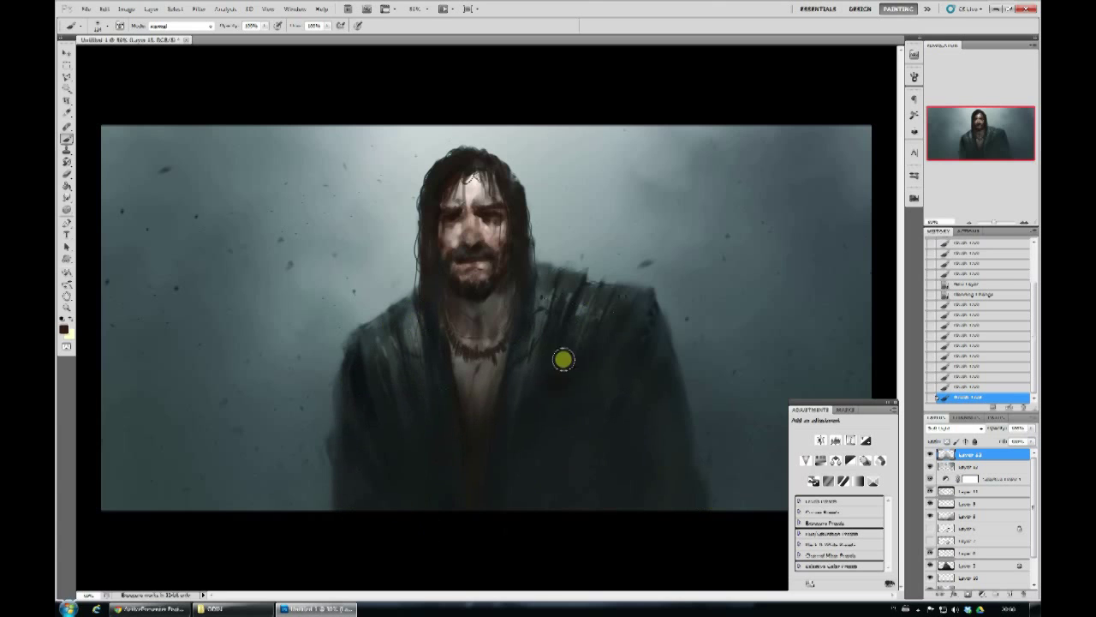
- Add a Levels adjustment layer and hide the teal colour adjustments
left_click(980, 593)
left_click(967, 443)
left_click_drag(854, 495, 852, 497)
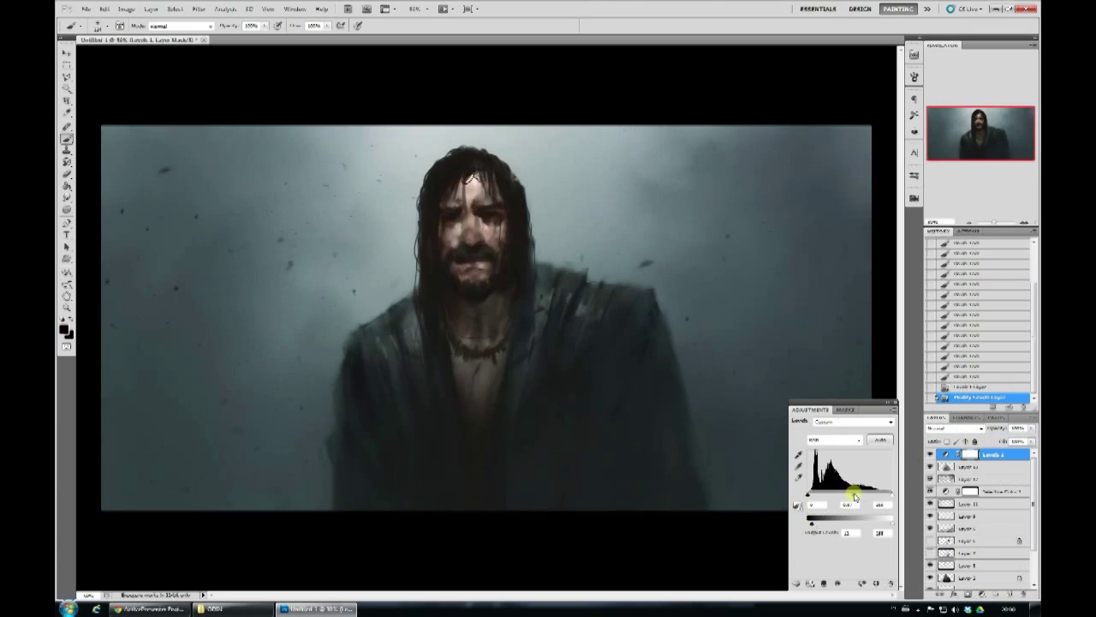
left_click(890, 404)
- On a new lower layer, paint two diagonal ladder beams with cross braces on the right
scroll(942, 497, "down", 3)
left_click(935, 483)
key("ctrl+shift+n")
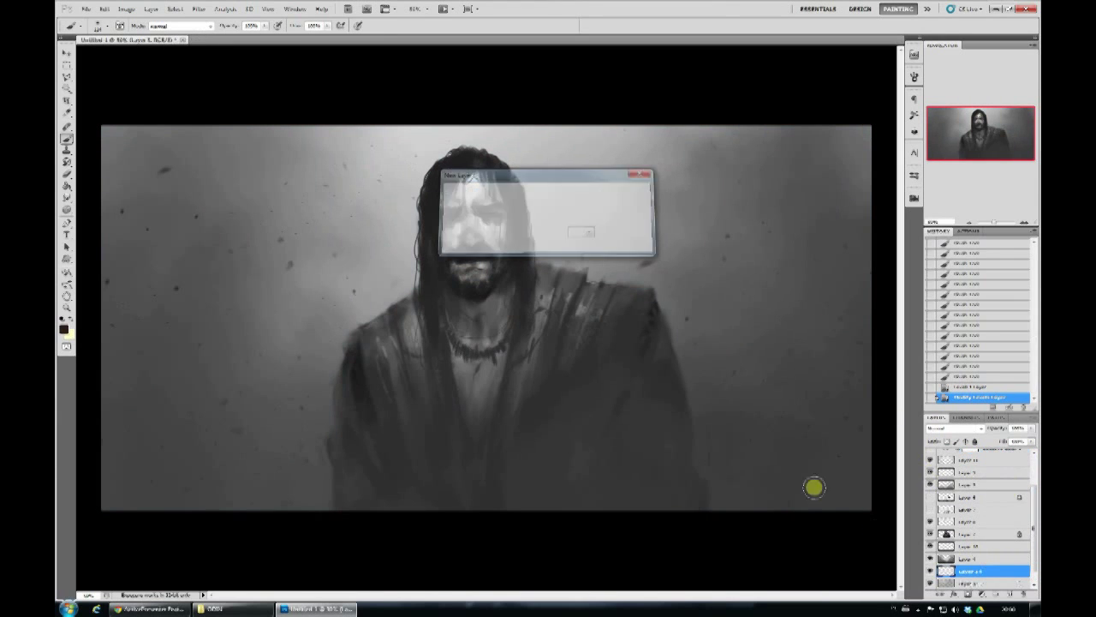
key("Return")
right_click(689, 250)
key("Escape")
left_click_drag(822, 129, 625, 289)
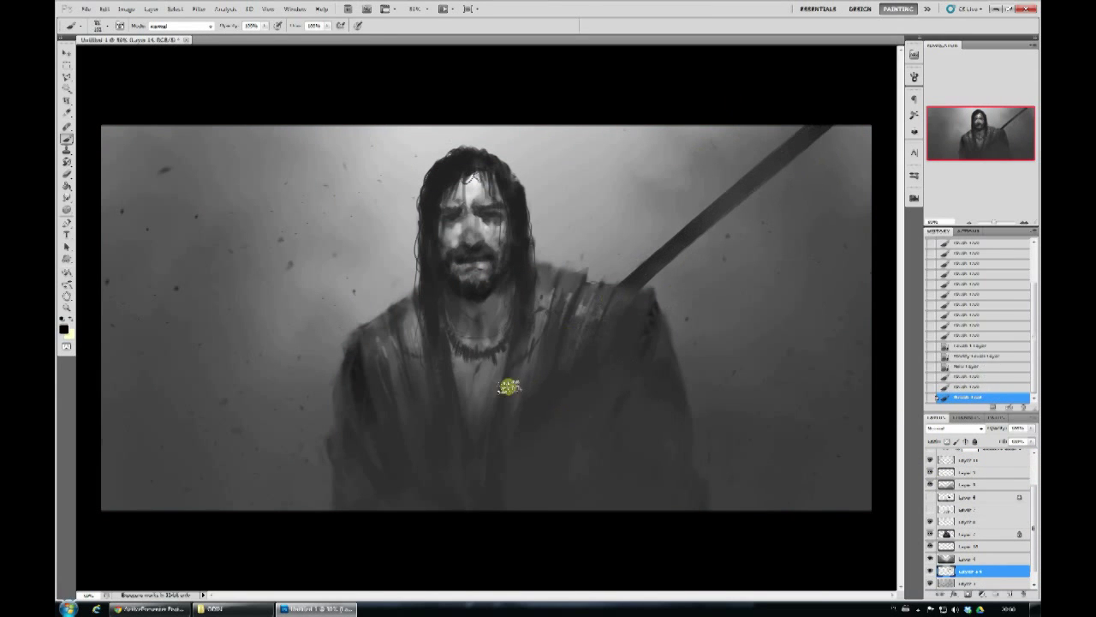
left_click_drag(698, 371, 871, 196)
left_click_drag(677, 242, 724, 283)
- Paint dark broken debris strokes and vertical posts on the left, plus rubble on the right
scroll(723, 283, "up", 2)
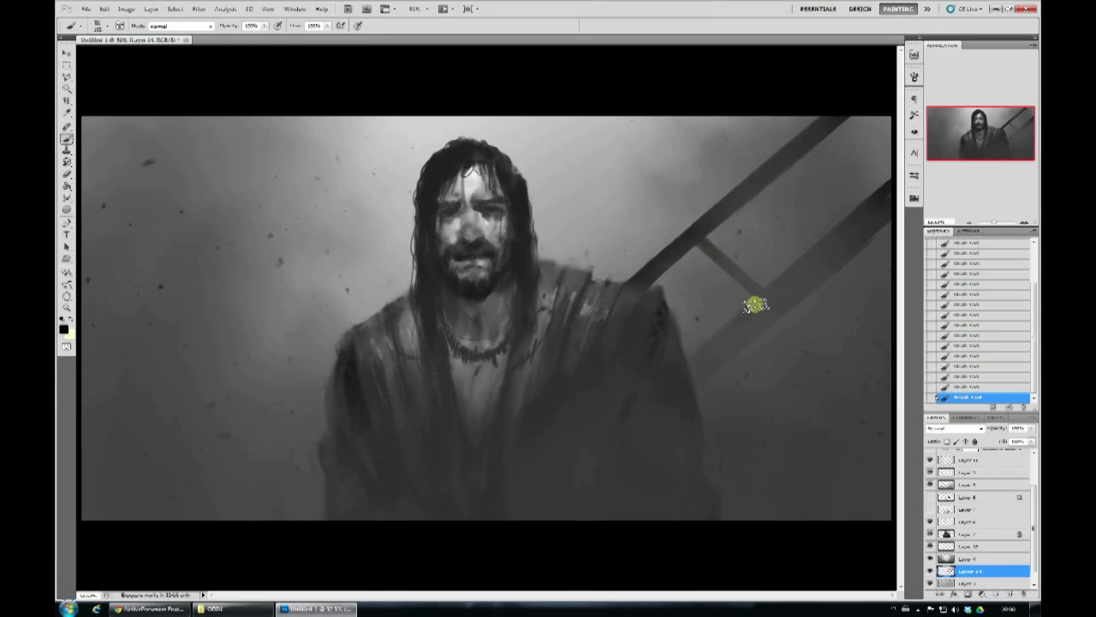
right_click(649, 227)
key("Escape")
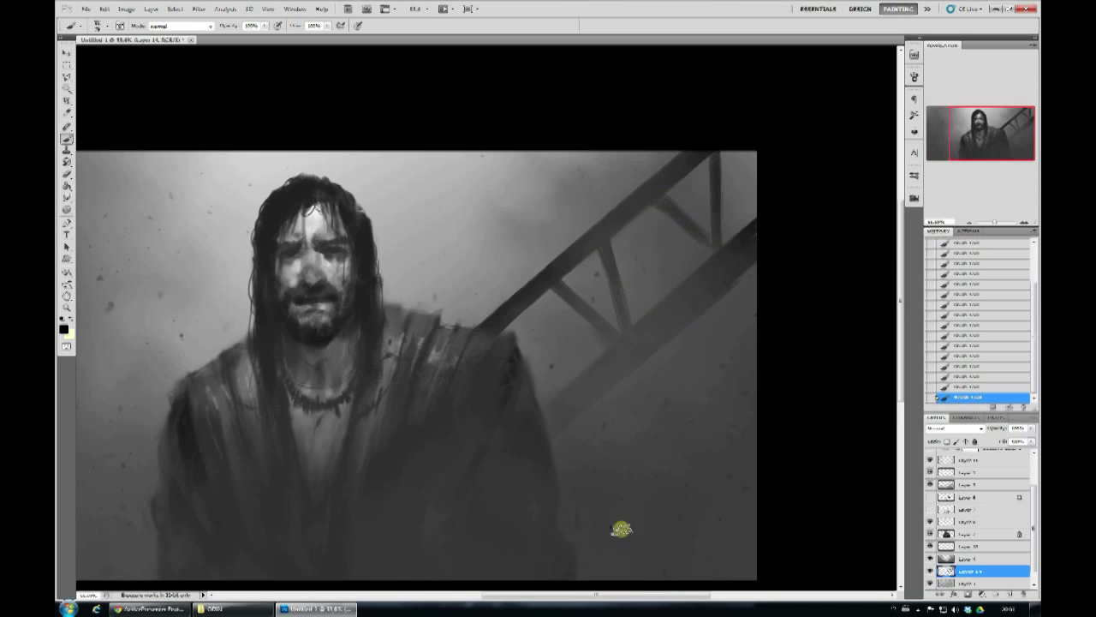
mouse_move(184, 342)
left_mouse_down()
mouse_move(232, 281)
mouse_move(287, 243)
left_mouse_up()
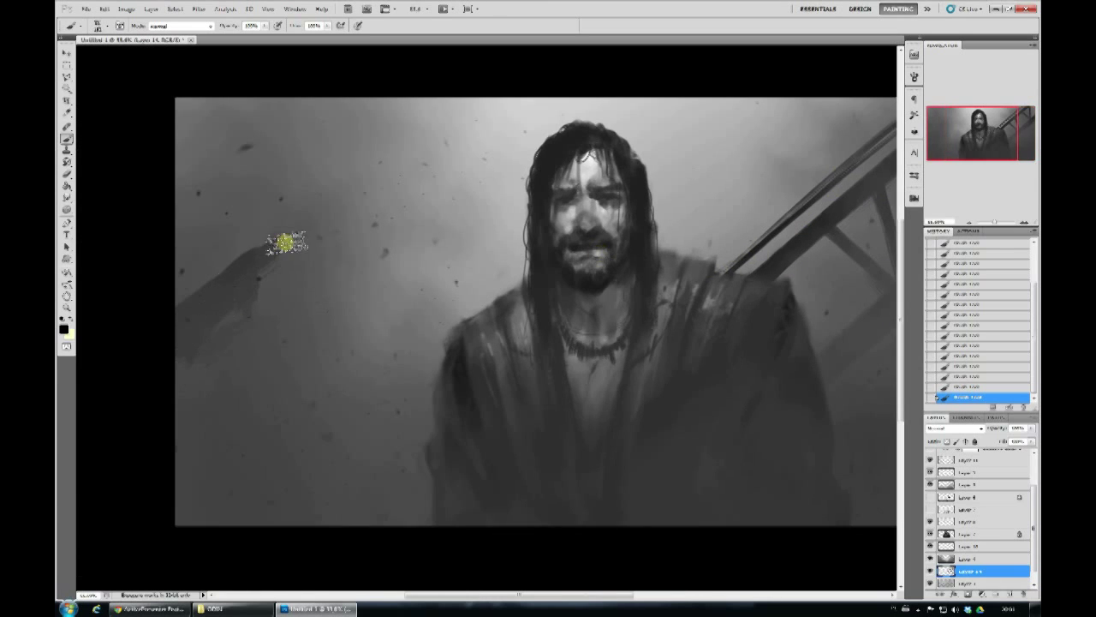
left_click_drag(314, 357, 358, 317)
left_click_drag(224, 268, 222, 183)
left_click_drag(182, 299, 184, 103)
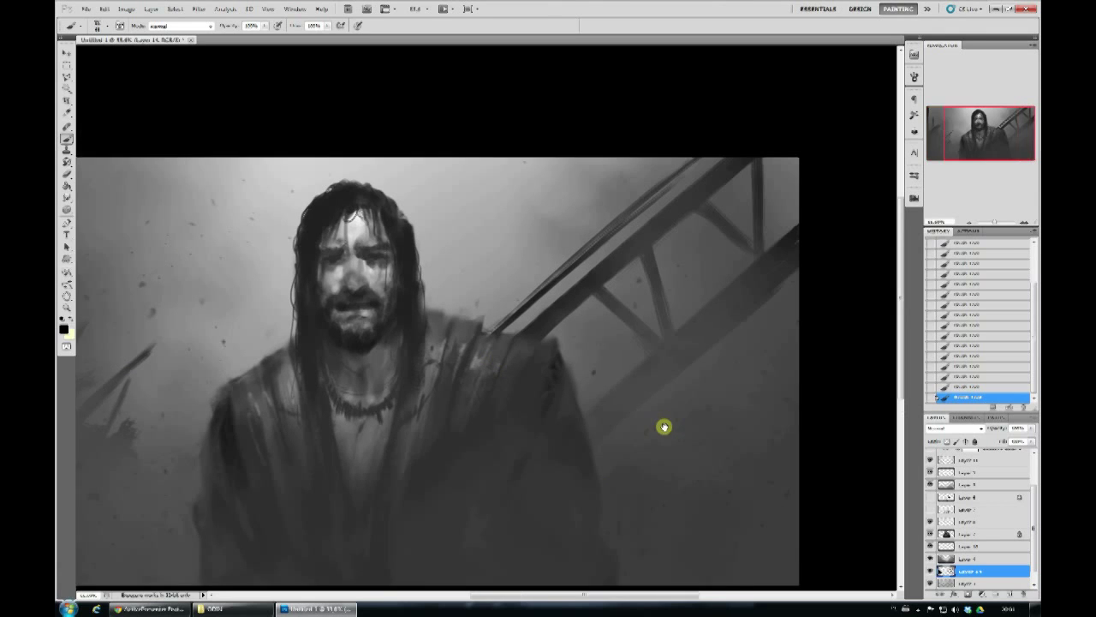
mouse_move(745, 351)
left_mouse_down()
mouse_move(649, 299)
mouse_move(738, 218)
left_mouse_up()
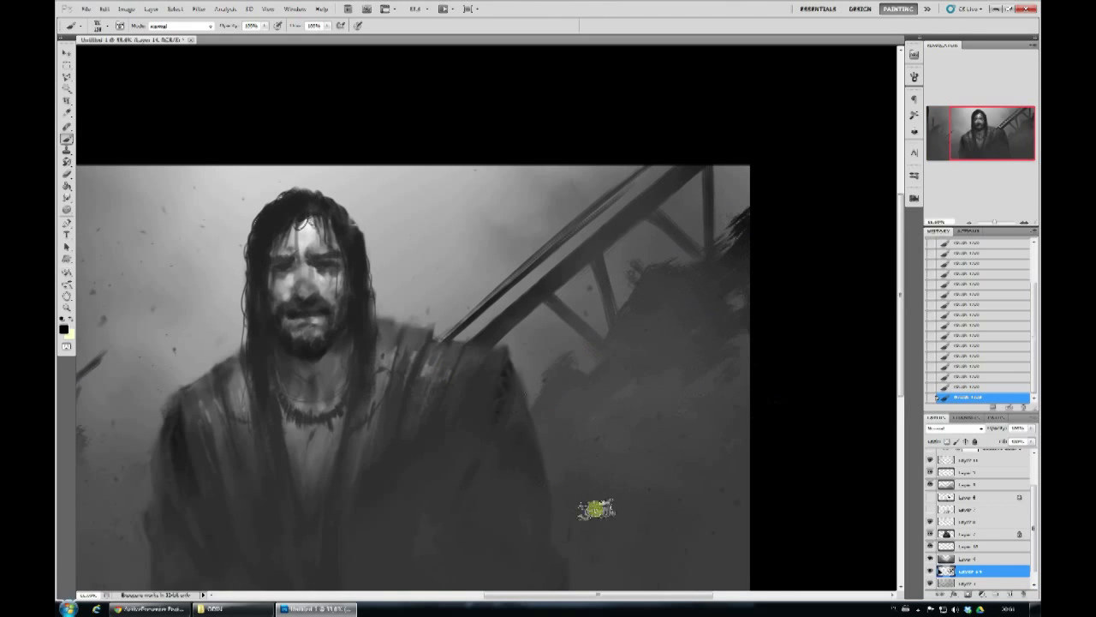
- Zoom out and apply a filter to the ladder and debris layer
key("ctrl+minus")
key("ctrl+minus")
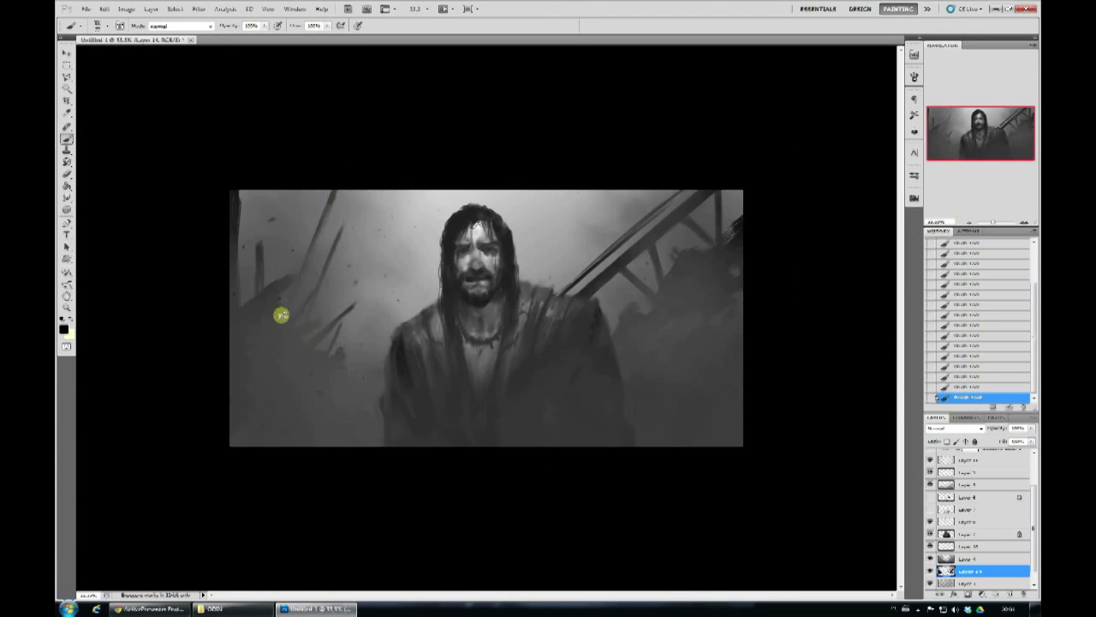
left_click(198, 8)
mouse_move(233, 133)
left_click(161, 160)
left_click(959, 176)
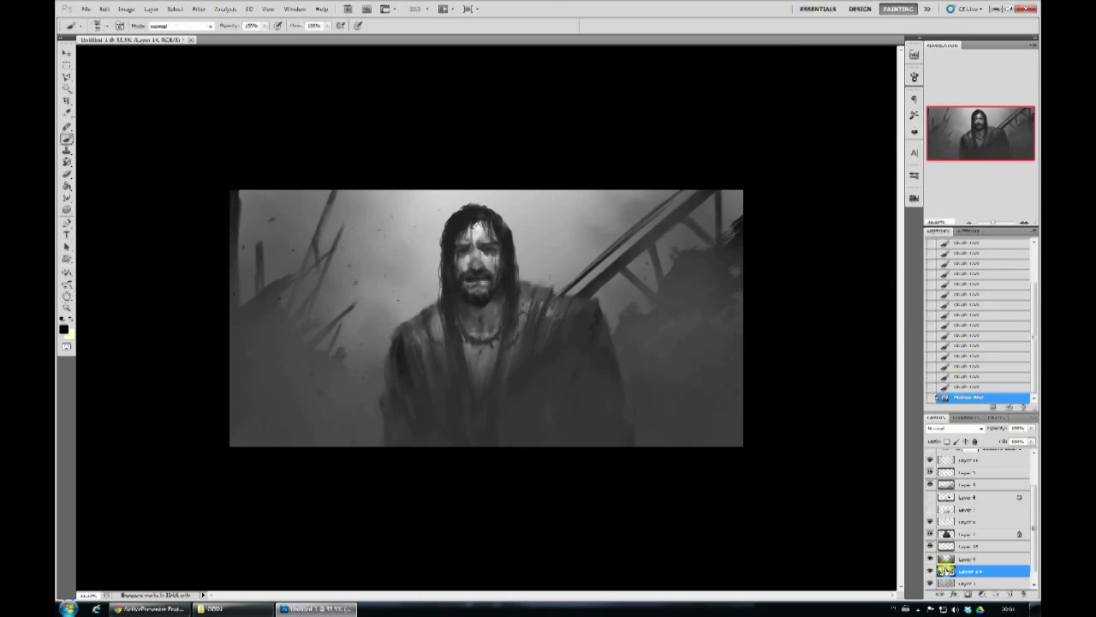
- Paint fog over the left debris with a larger soft brush
right_click(638, 346)
left_click(651, 313)
left_click_drag(842, 245, 374, 362)
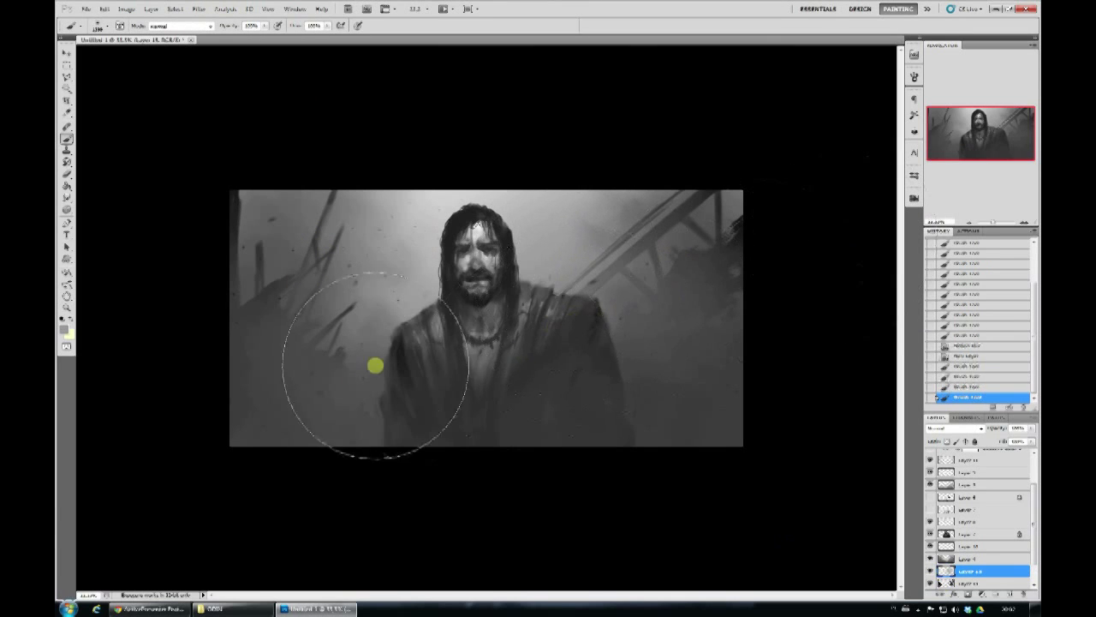